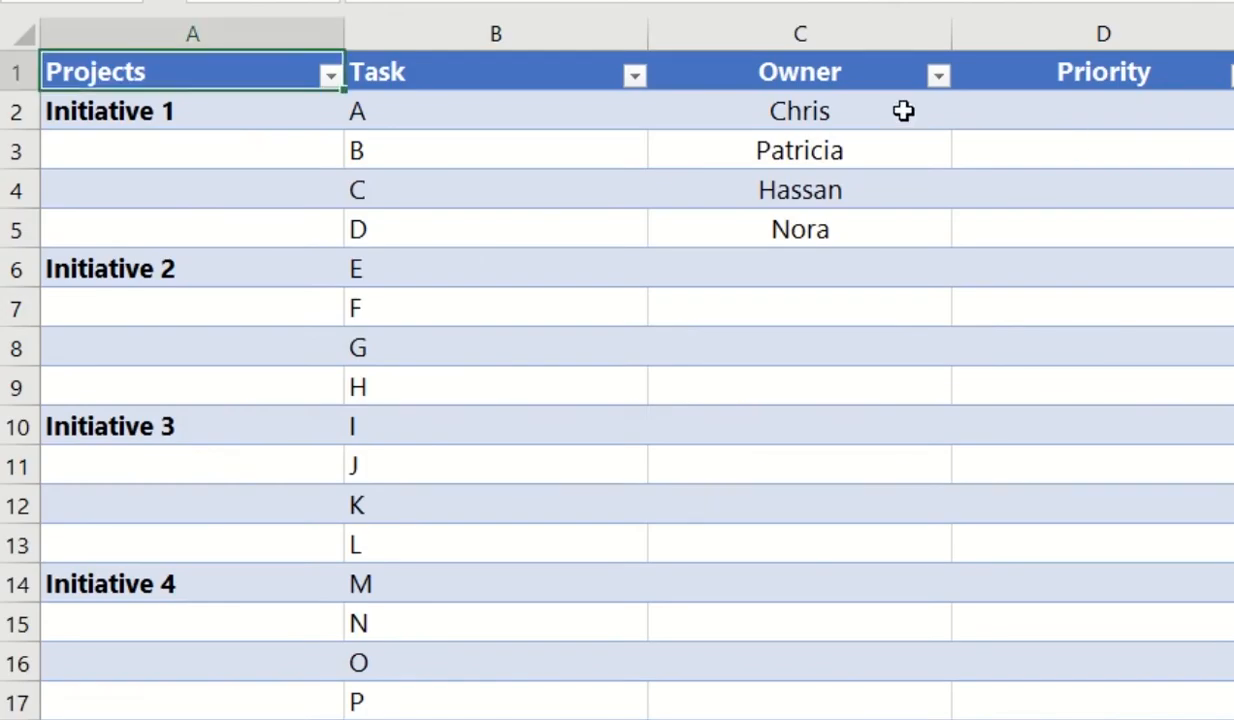
Step: Set up a List data validation for Owner cells C2:C17 with cells C2:C5 as the source
{"action": "left_click", "coordinate": [897, 117]}
{"action": "left_click_drag", "start_coordinate": [897, 117], "coordinate": [873, 701]}
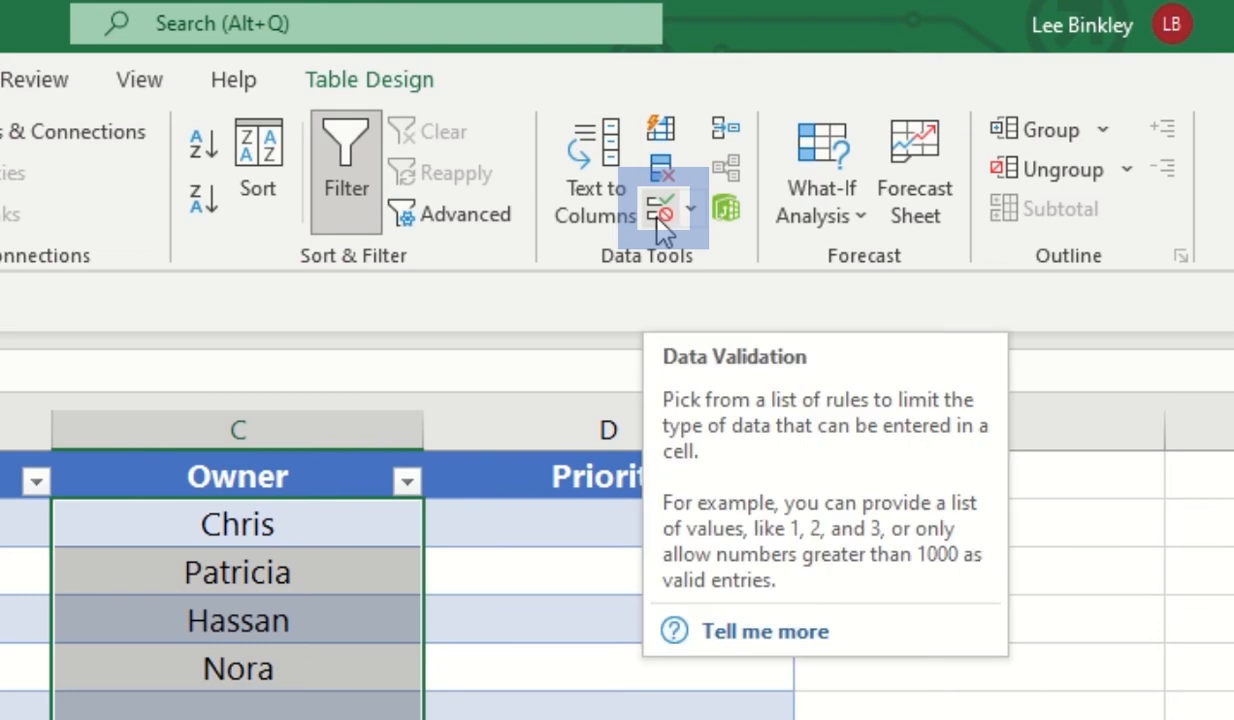
{"action": "left_click", "coordinate": [658, 218]}
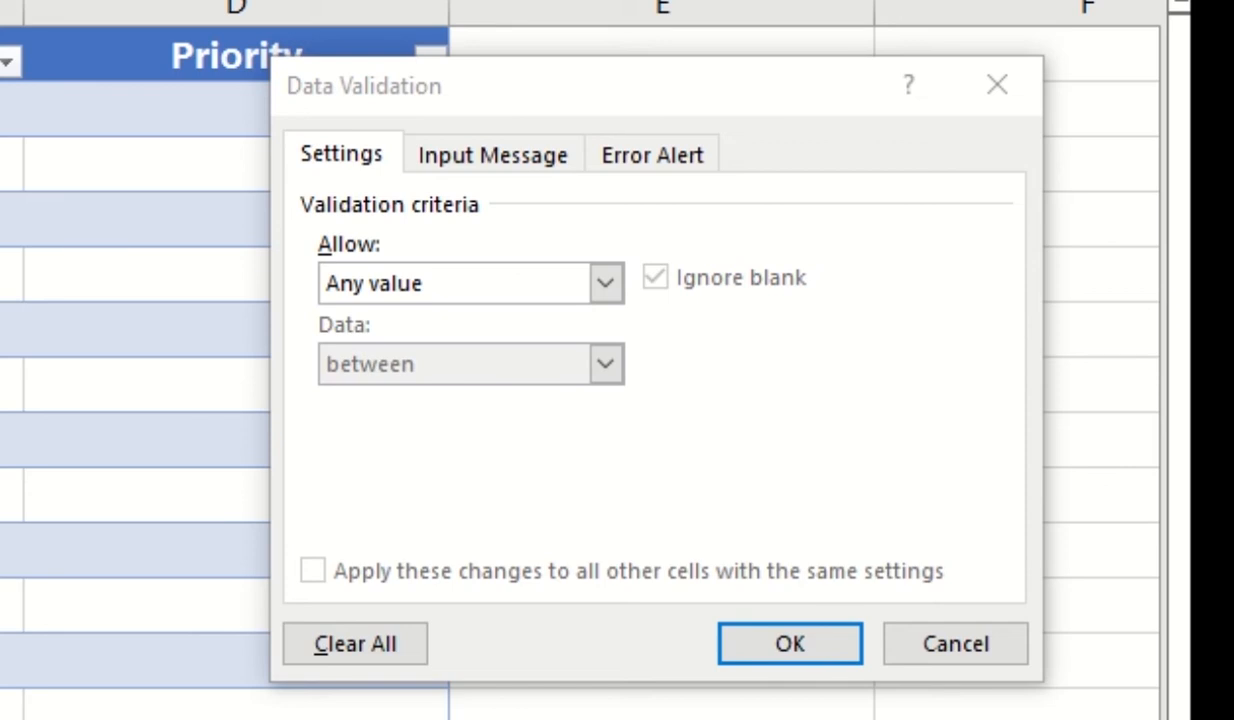
{"action": "left_click", "coordinate": [610, 279]}
{"action": "left_click", "coordinate": [509, 394]}
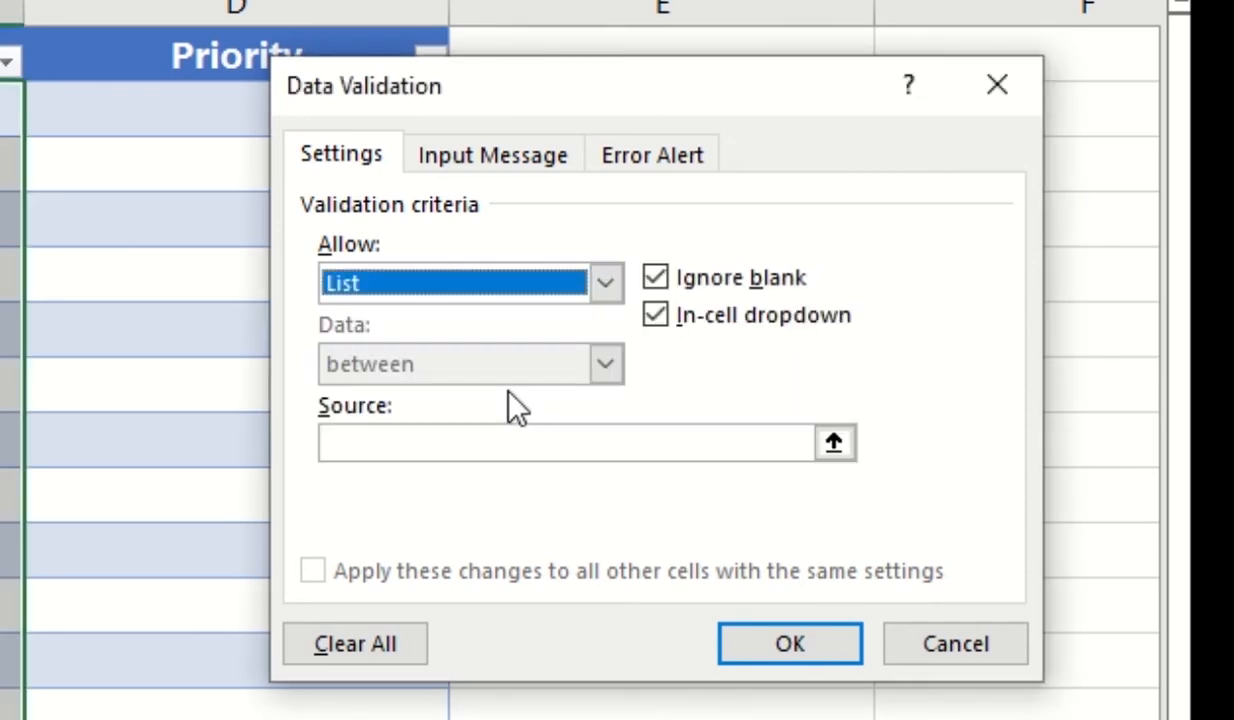
{"action": "left_click", "coordinate": [487, 448]}
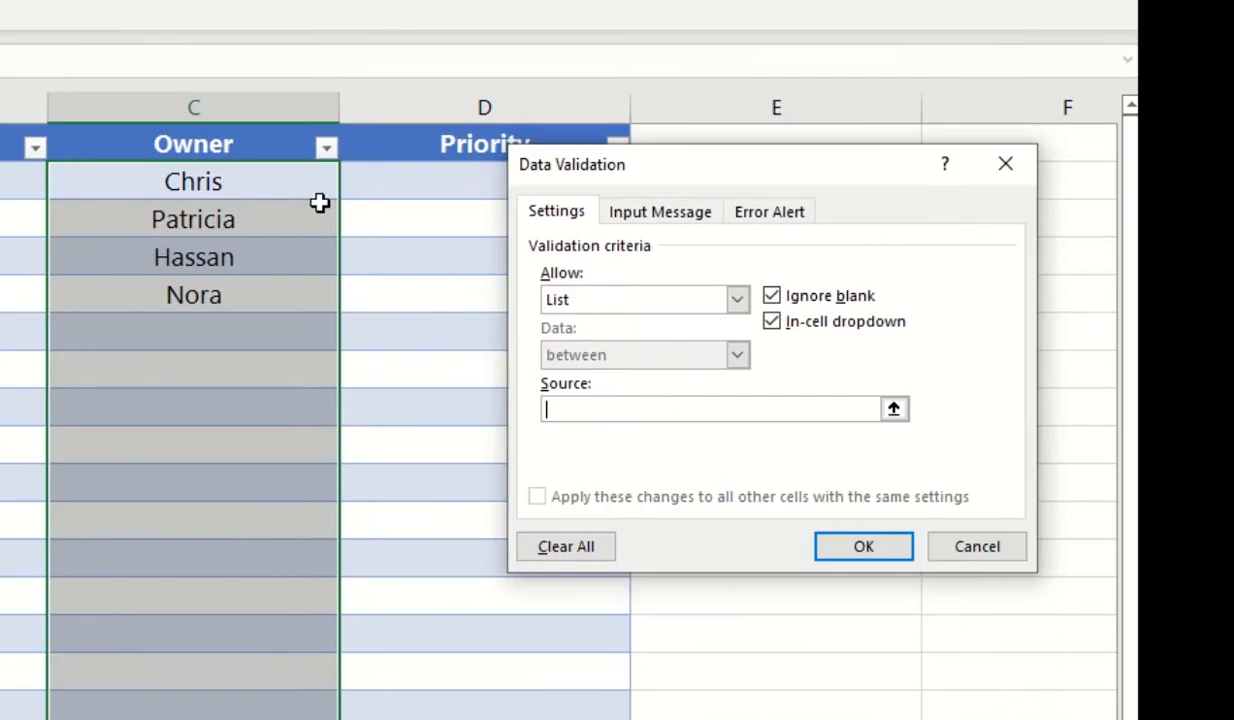
{"action": "left_click_drag", "start_coordinate": [0, 101], "coordinate": [0, 190]}
{"action": "left_click_drag", "start_coordinate": [278, 236], "coordinate": [288, 293]}
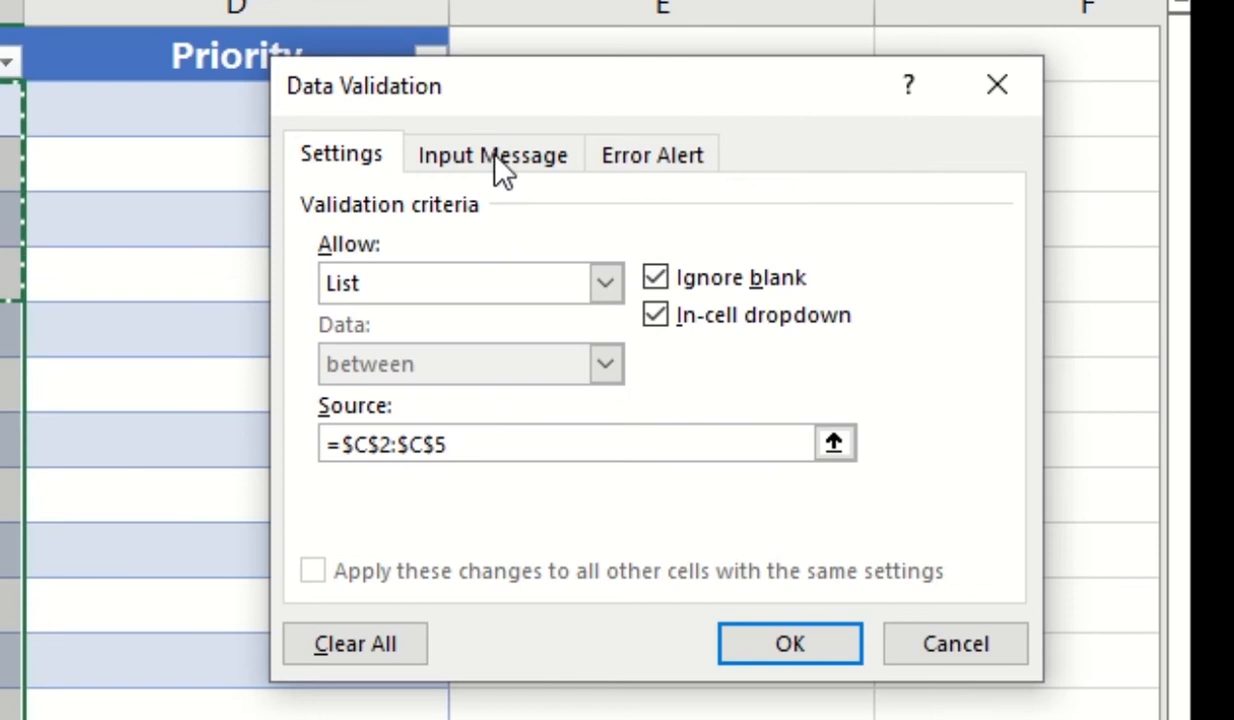
Step: Give the Owner validation an input message titled "Task Owner"
{"action": "left_click", "coordinate": [663, 213]}
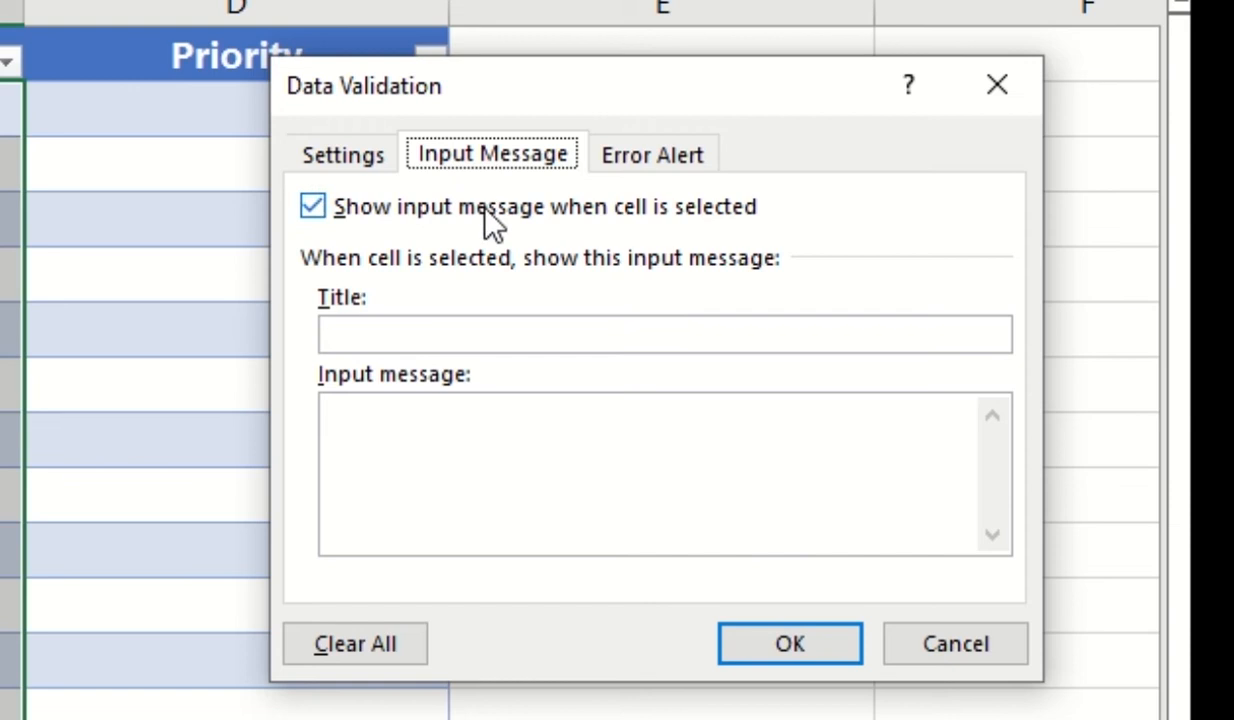
{"action": "left_click", "coordinate": [498, 330]}
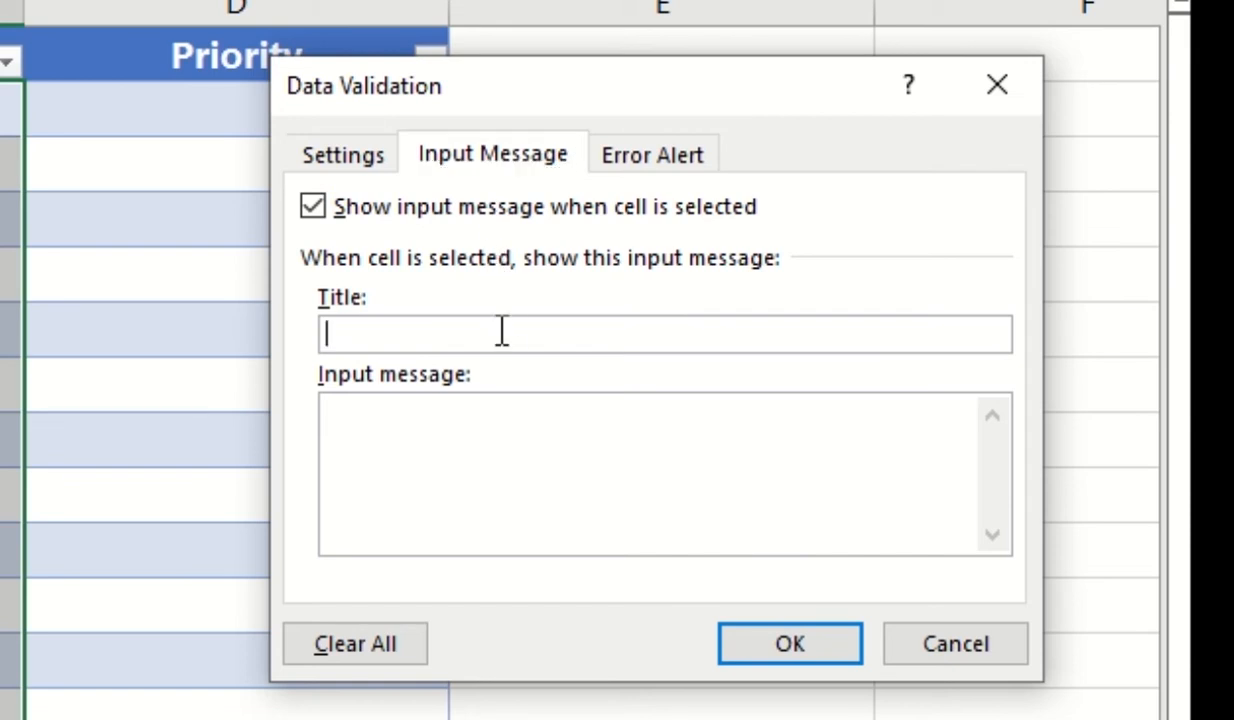
{"action": "type", "text": "Task Onw"}
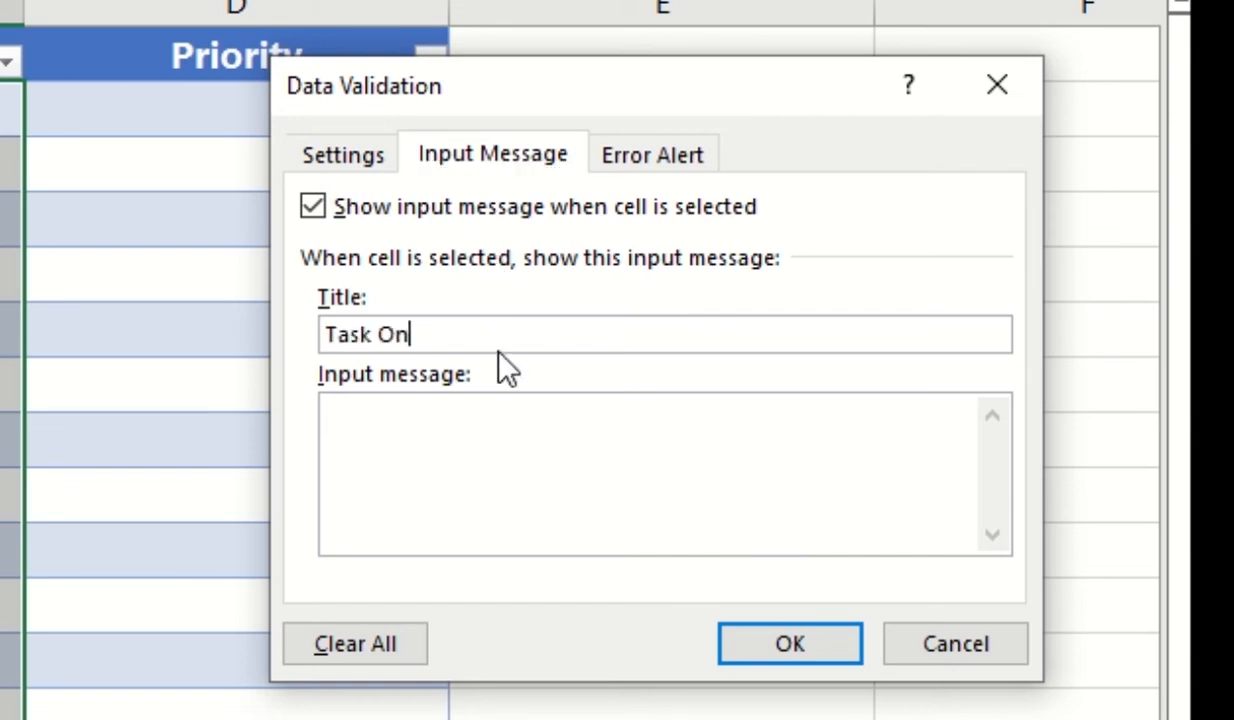
{"action": "key", "text": "BackSpace"}
{"action": "key", "text": "BackSpace"}
{"action": "type", "text": "wner"}
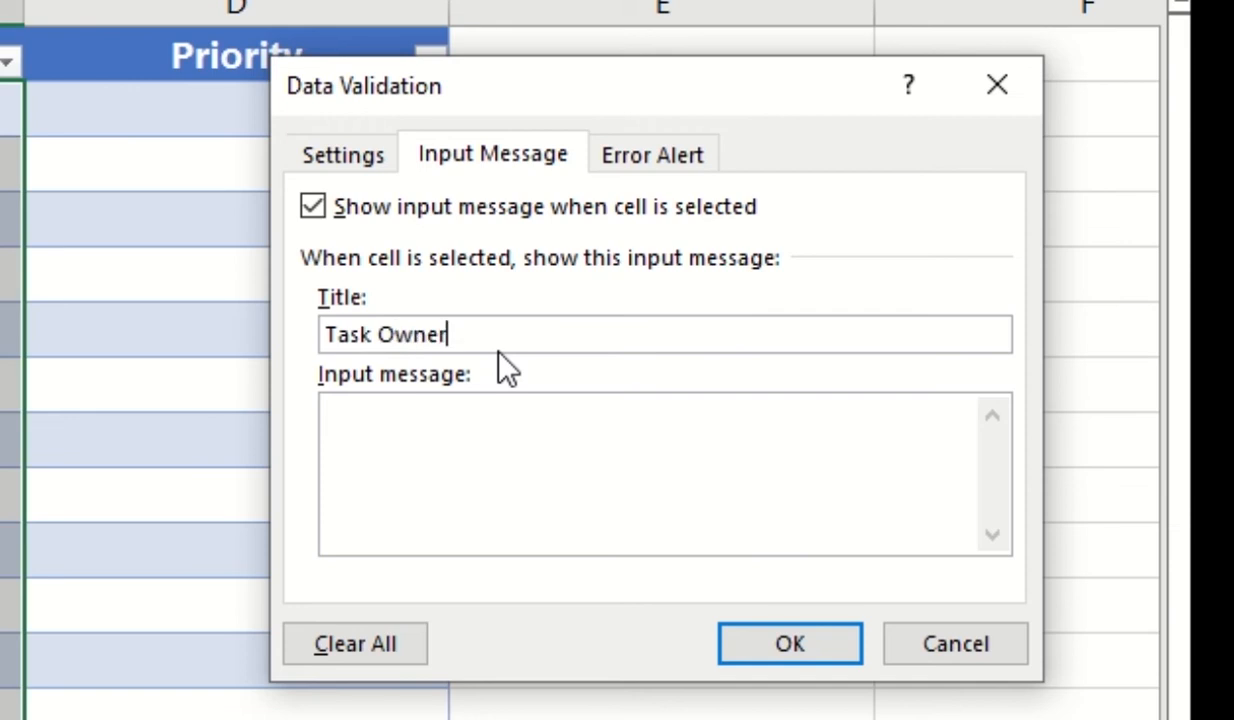
Step: Enter "Who is completing this task?" as the input message text
{"action": "left_click", "coordinate": [425, 478]}
{"action": "type", "text": "Who"}
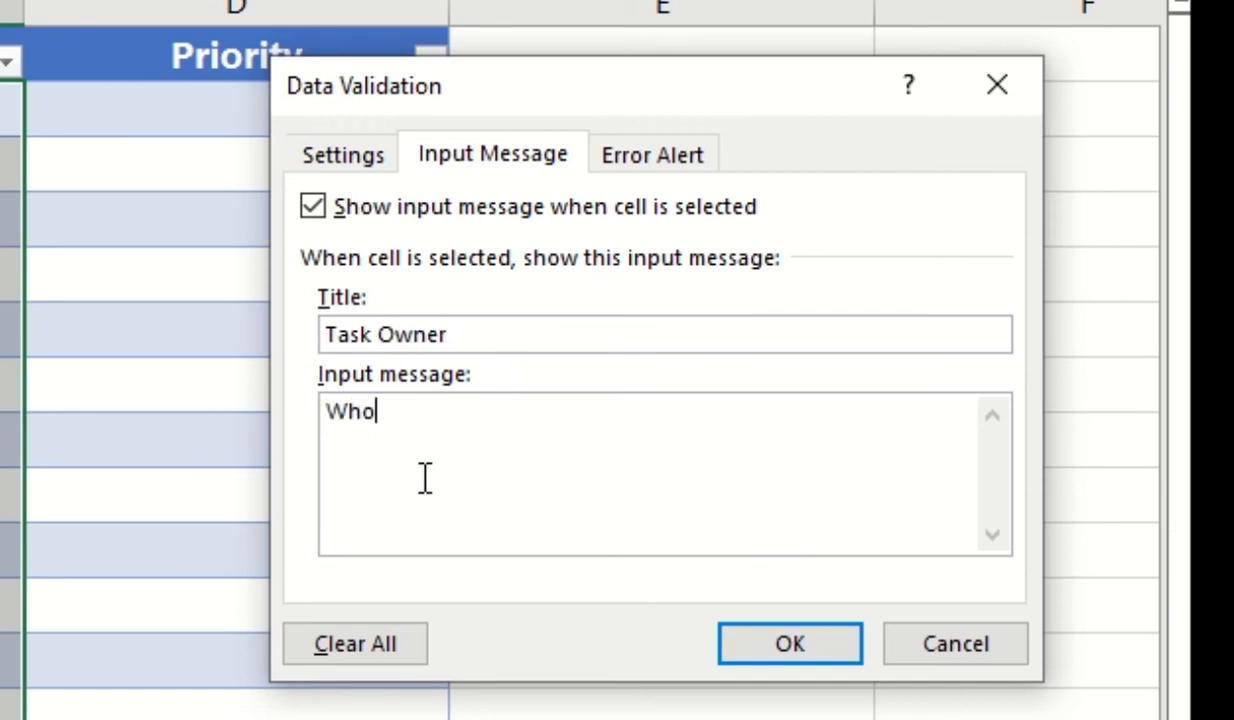
{"action": "type", "text": " is compl"}
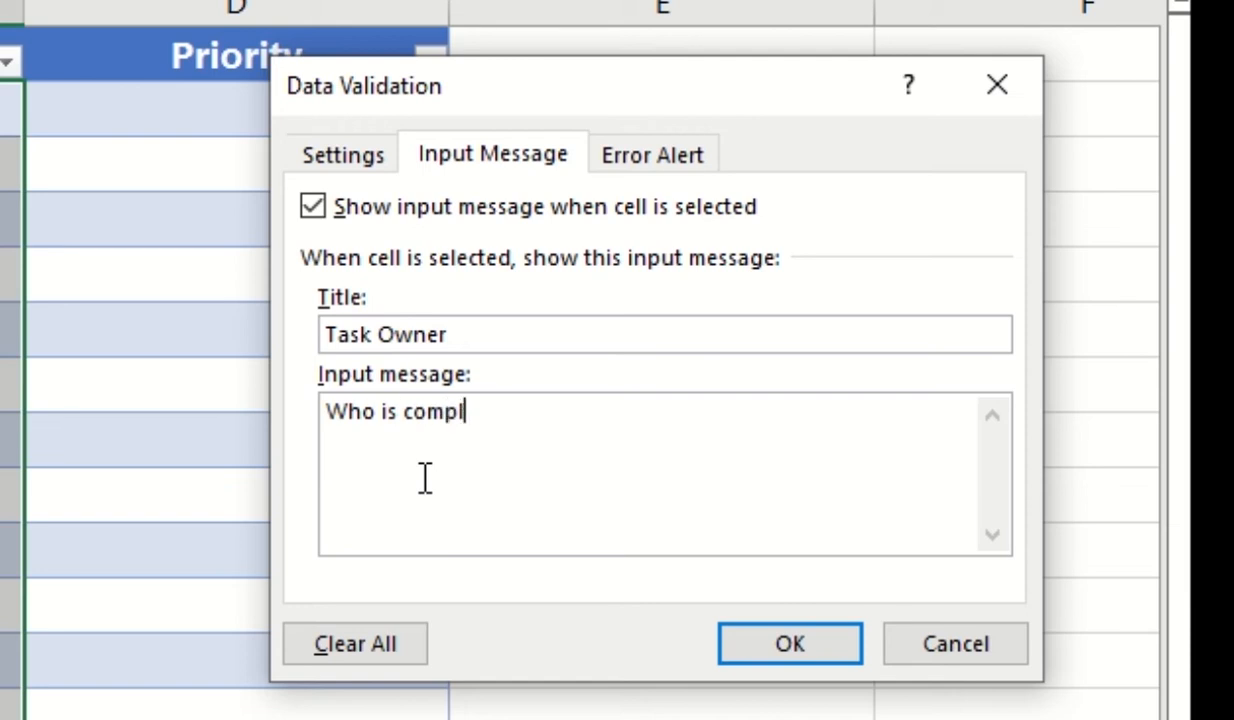
{"action": "type", "text": "eting "}
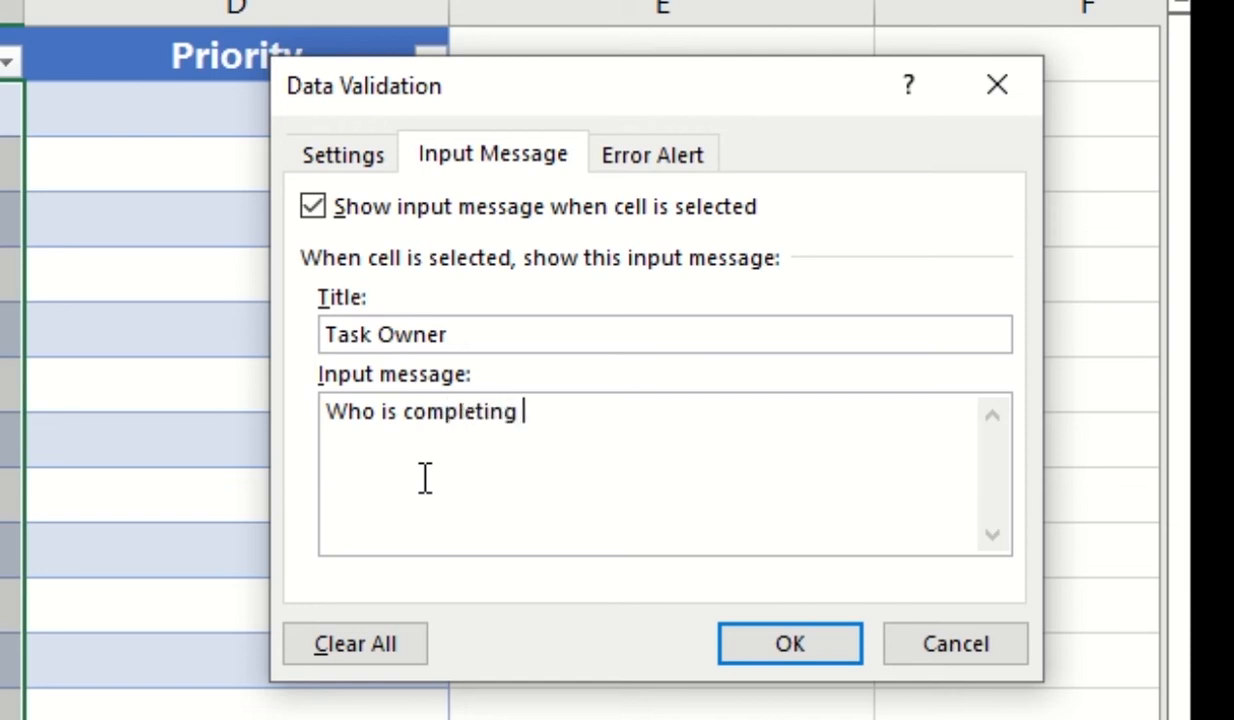
{"action": "type", "text": "this task?"}
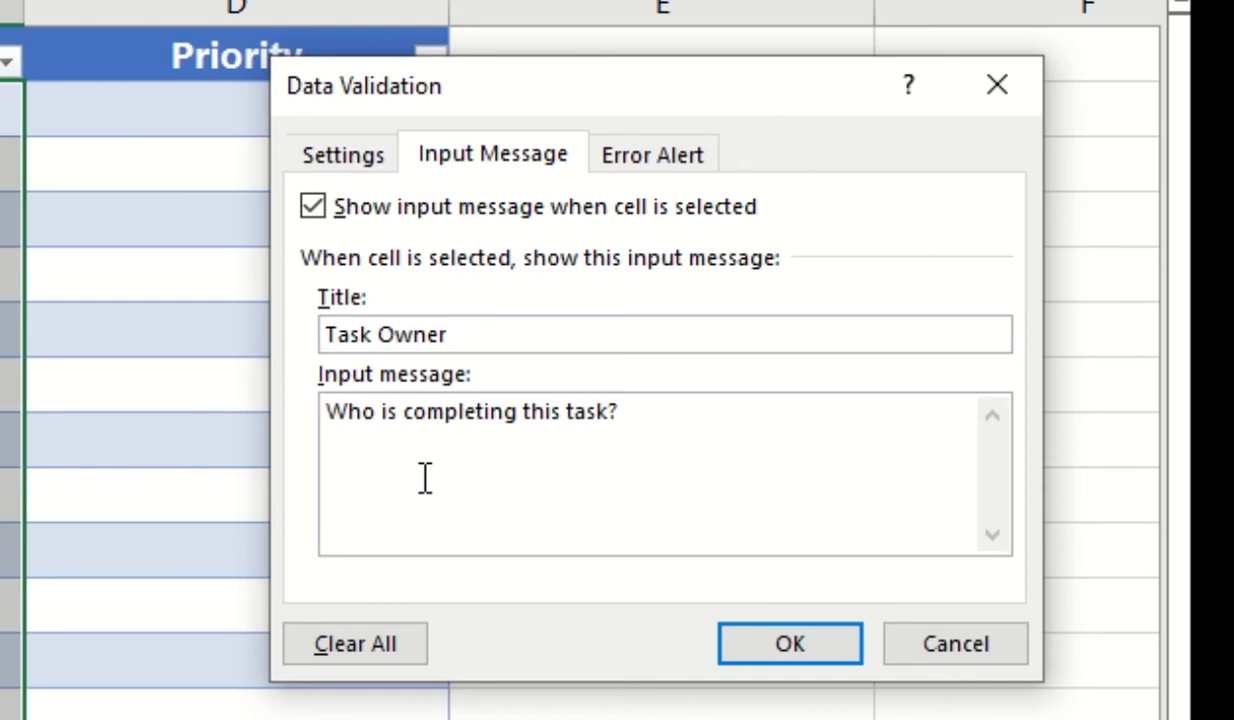
Step: Check the error alert options and the list settings, and apply the validation to the Owner cells
{"action": "left_click", "coordinate": [630, 158]}
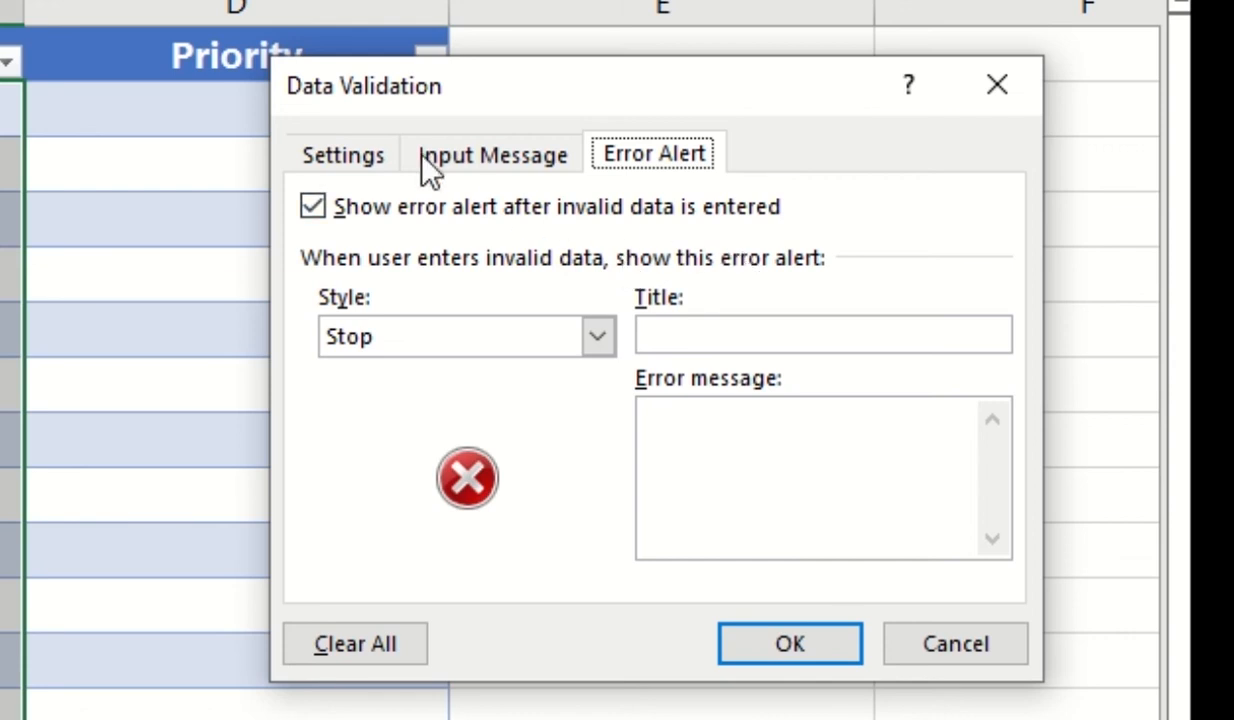
{"action": "left_click", "coordinate": [376, 160]}
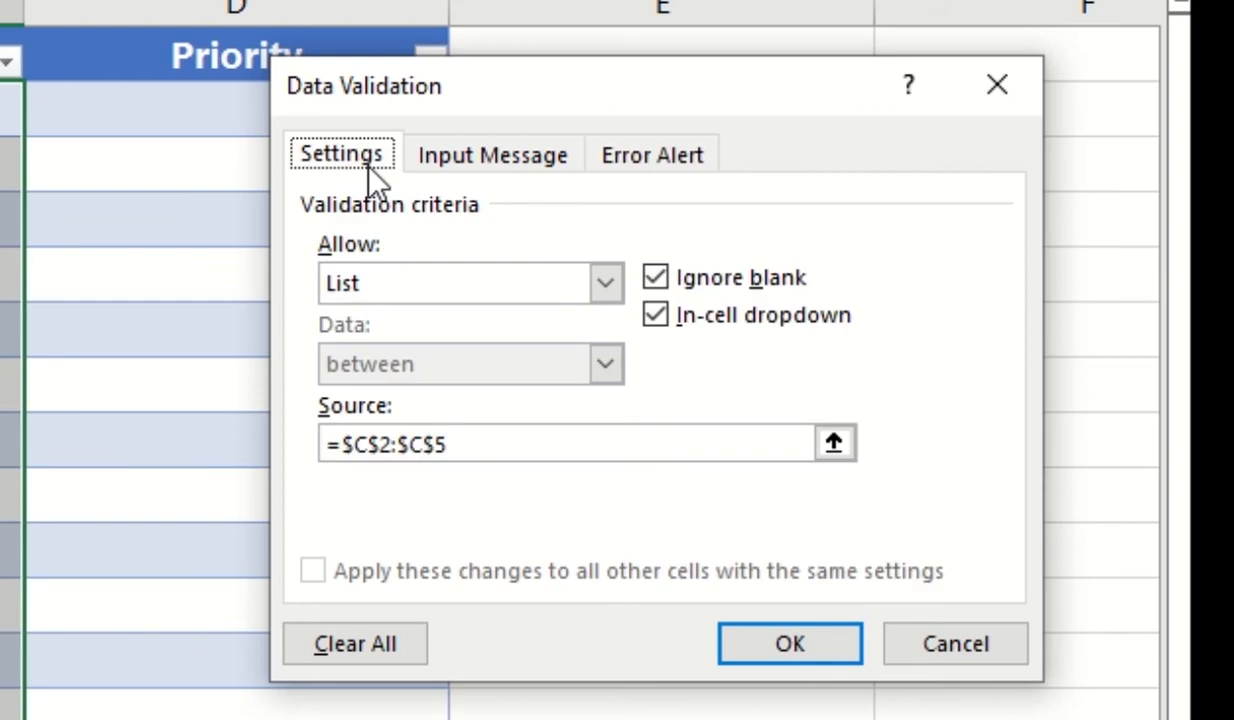
{"action": "left_click", "coordinate": [766, 645]}
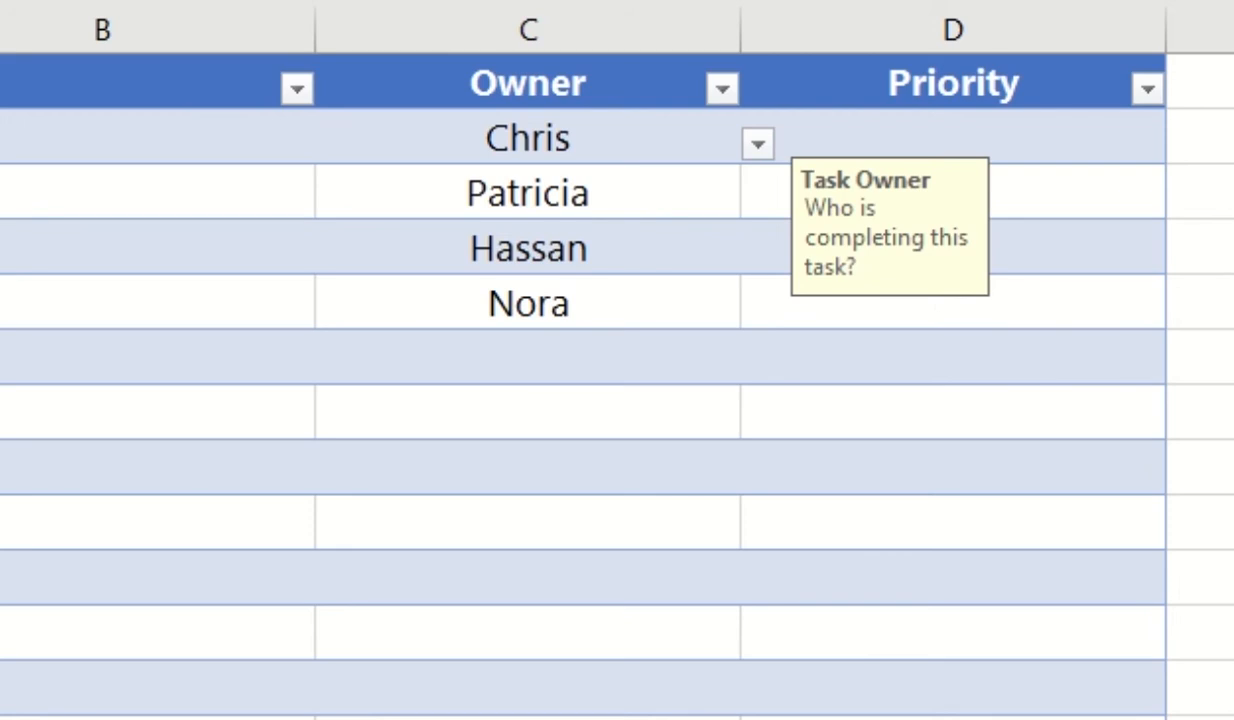
Step: Assign task G in cell C8 the same owner as task A, using the cell's dropdown list
{"action": "key", "text": "ctrl+space"}
{"action": "left_click", "coordinate": [680, 455]}
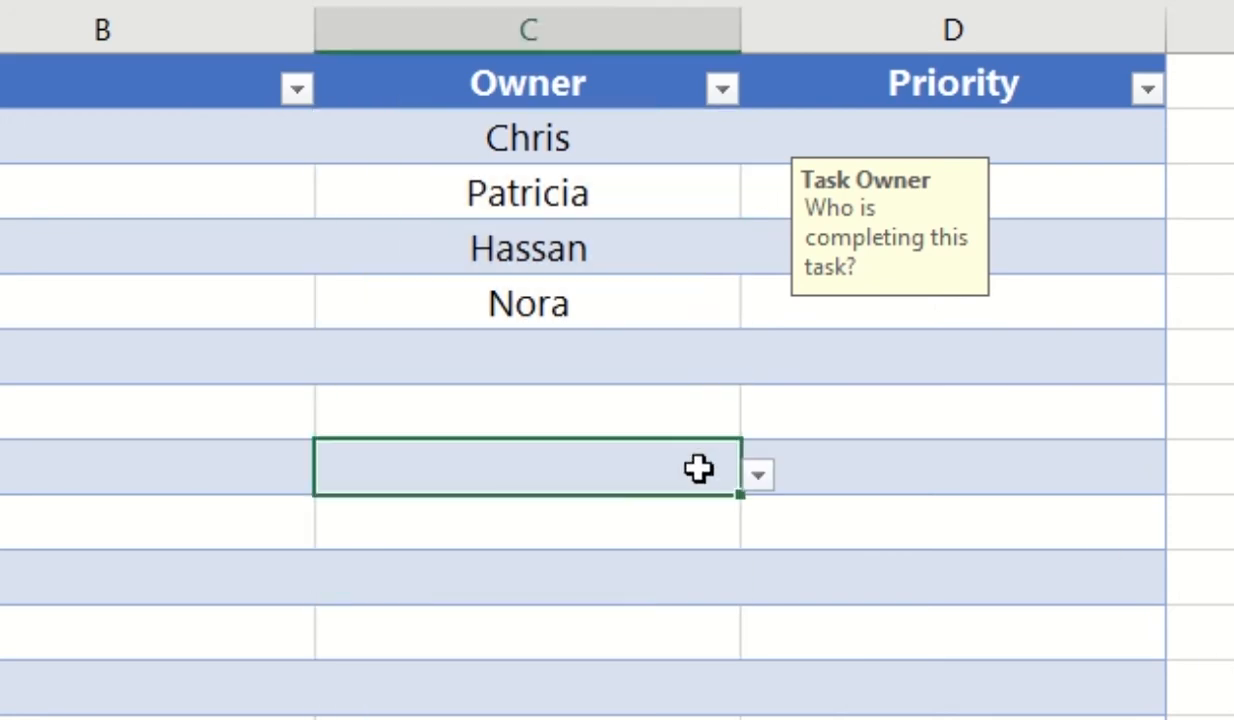
{"action": "left_click", "coordinate": [758, 476]}
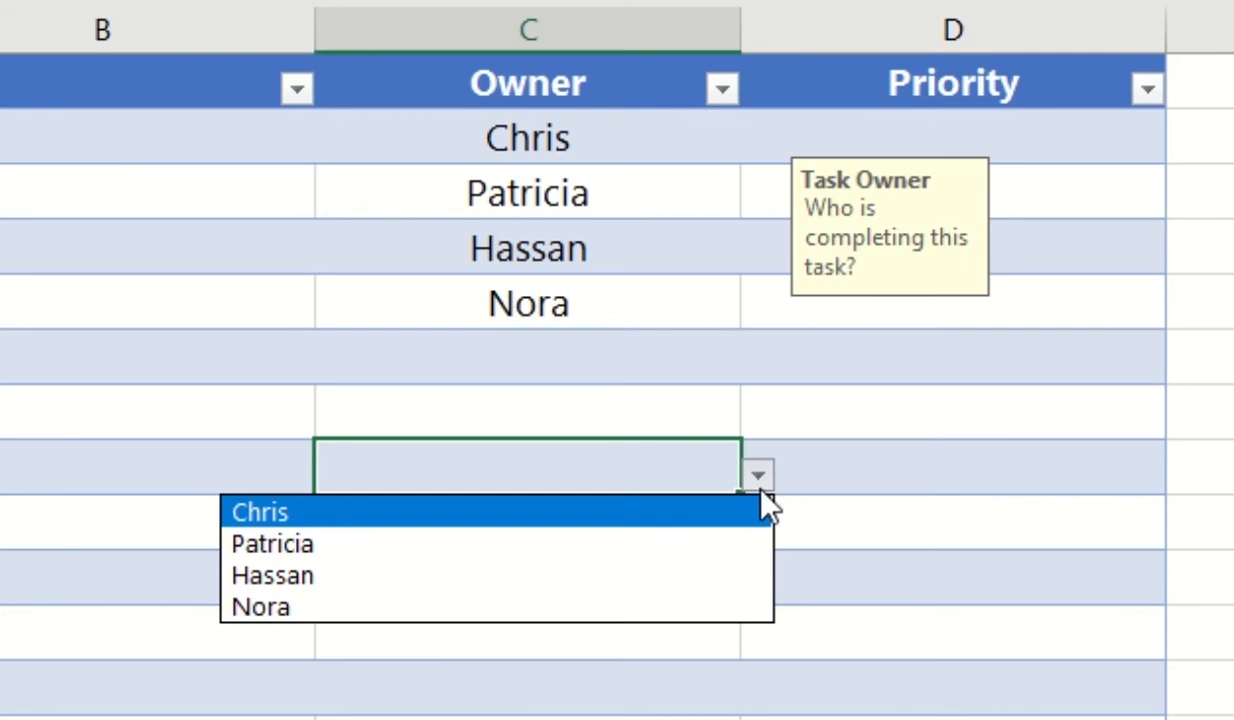
{"action": "left_click", "coordinate": [357, 522]}
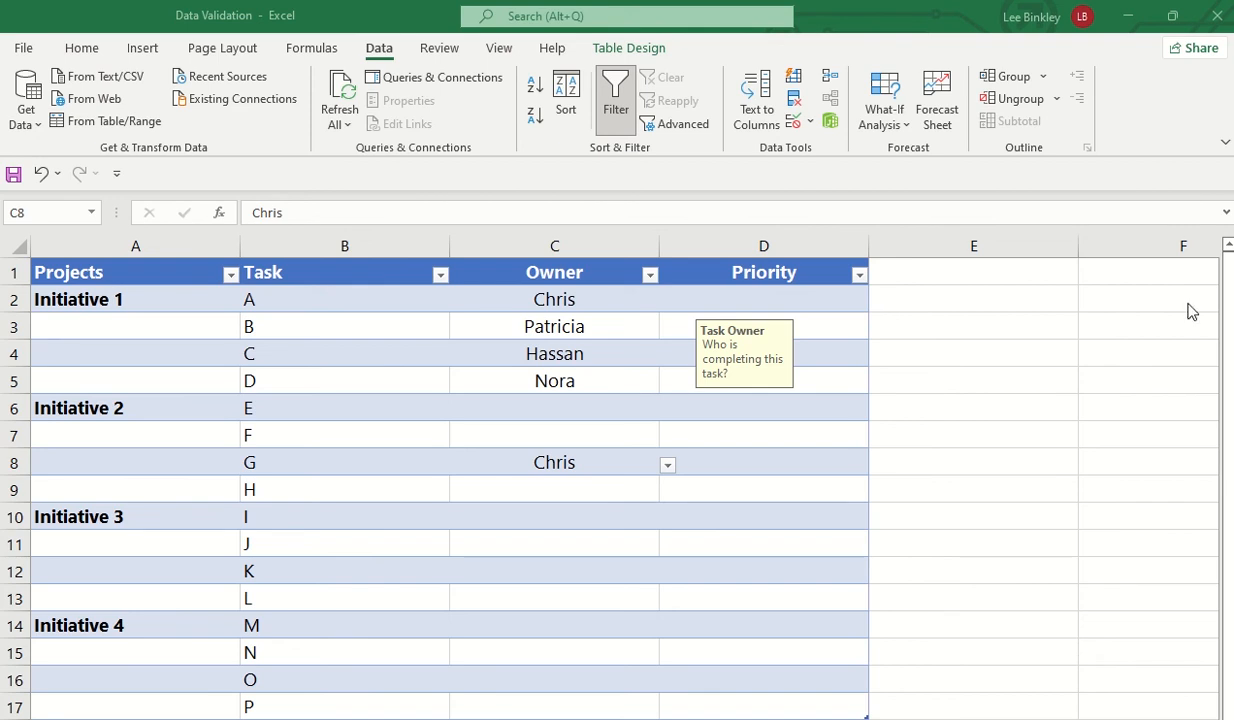
Step: Assign task E in cell C6 the same owner as task C from the dropdown list
{"action": "left_click", "coordinate": [636, 407]}
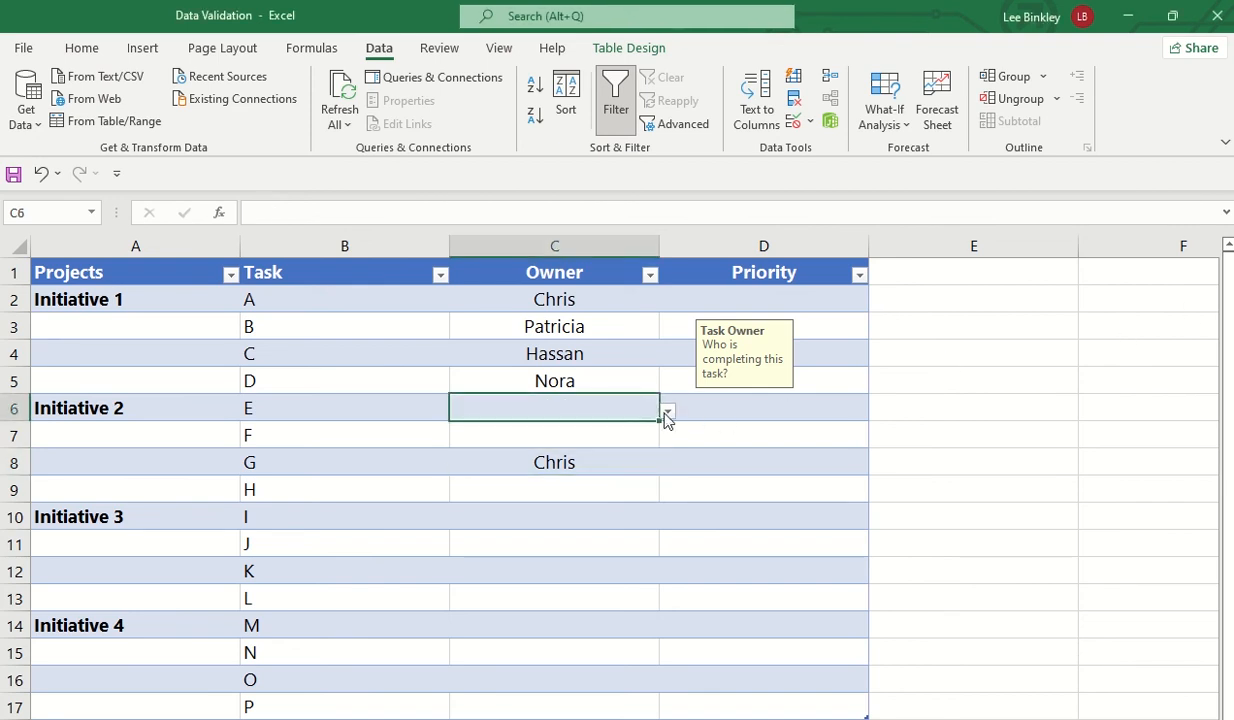
{"action": "left_click", "coordinate": [667, 411]}
{"action": "left_click", "coordinate": [618, 459]}
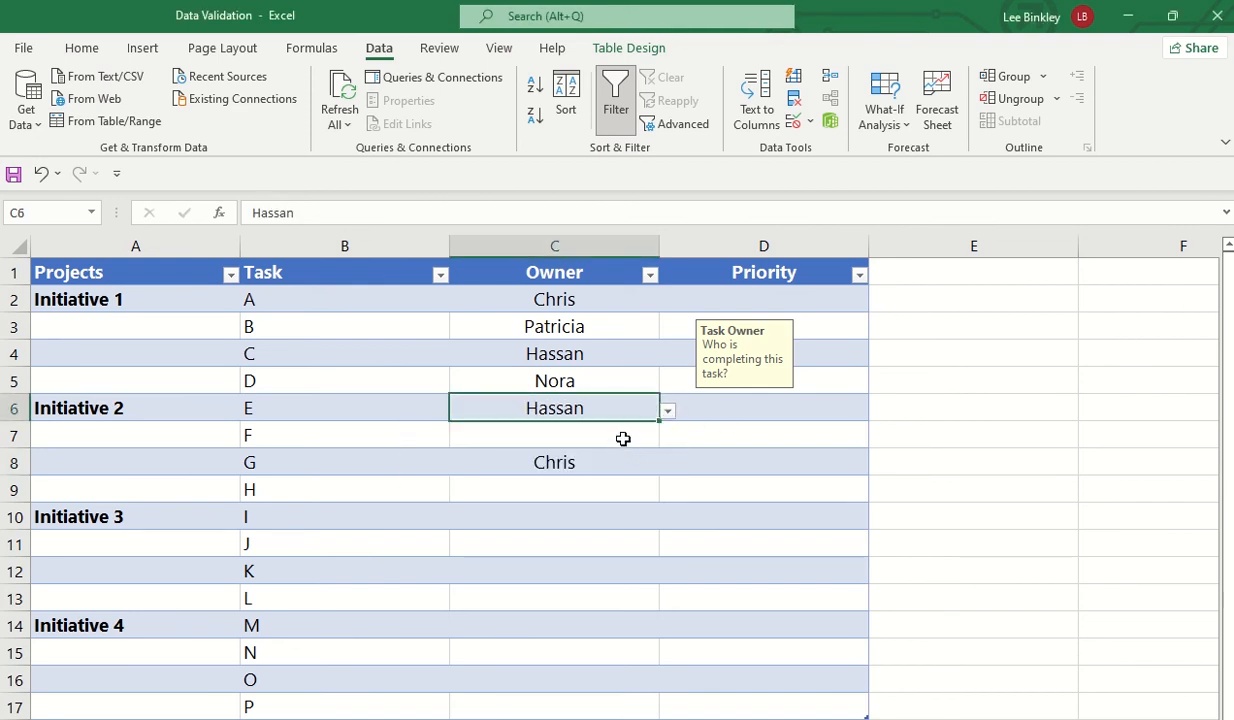
Step: Assign task F in cell C7 the same owner as task B, and move the input message note over the Task column
{"action": "left_click", "coordinate": [622, 435]}
{"action": "left_click", "coordinate": [667, 438]}
{"action": "left_click", "coordinate": [617, 474]}
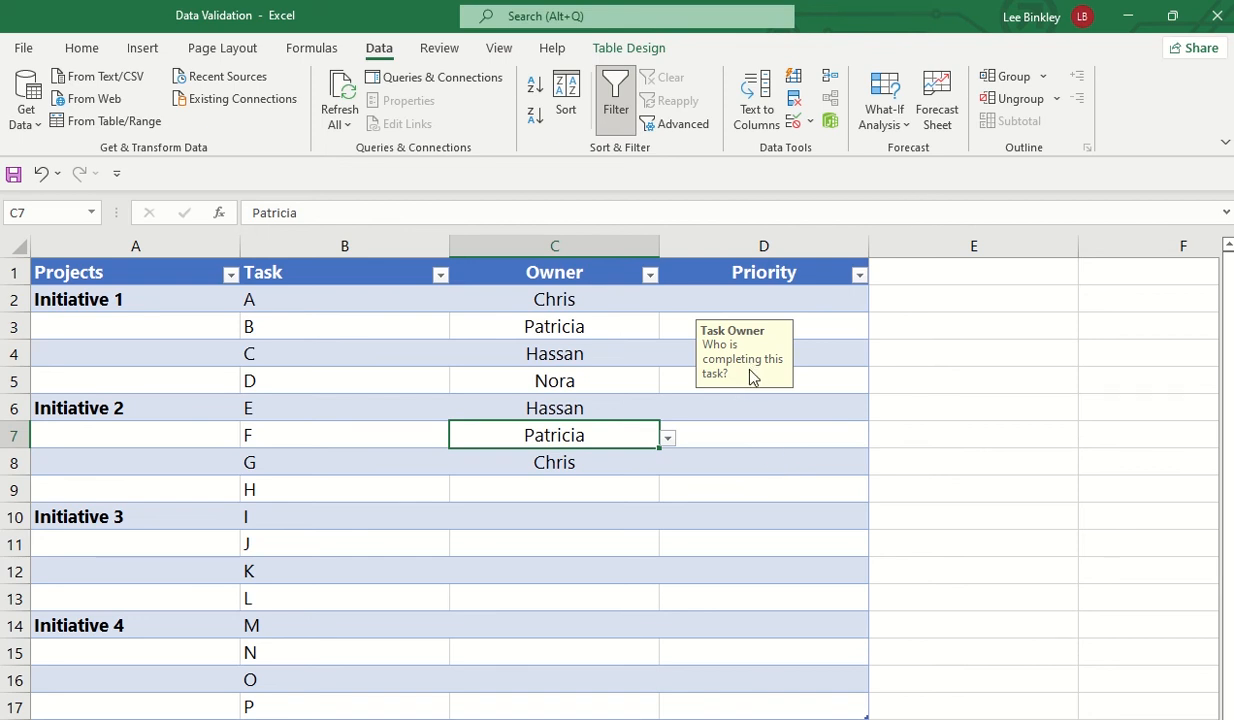
{"action": "left_click_drag", "start_coordinate": [370, 494], "coordinate": [368, 492]}
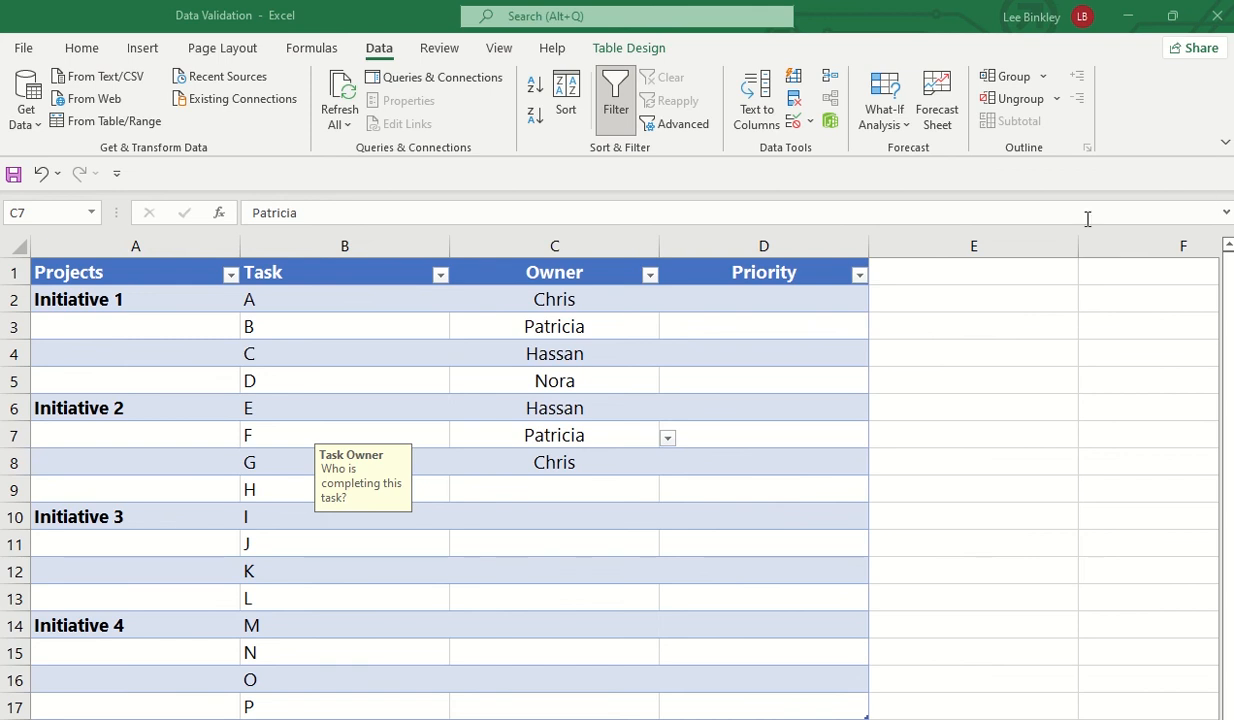
Step: Start a data validation for Priority cells D2:D17 and allow List entries
{"action": "left_click_drag", "start_coordinate": [815, 296], "coordinate": [792, 698]}
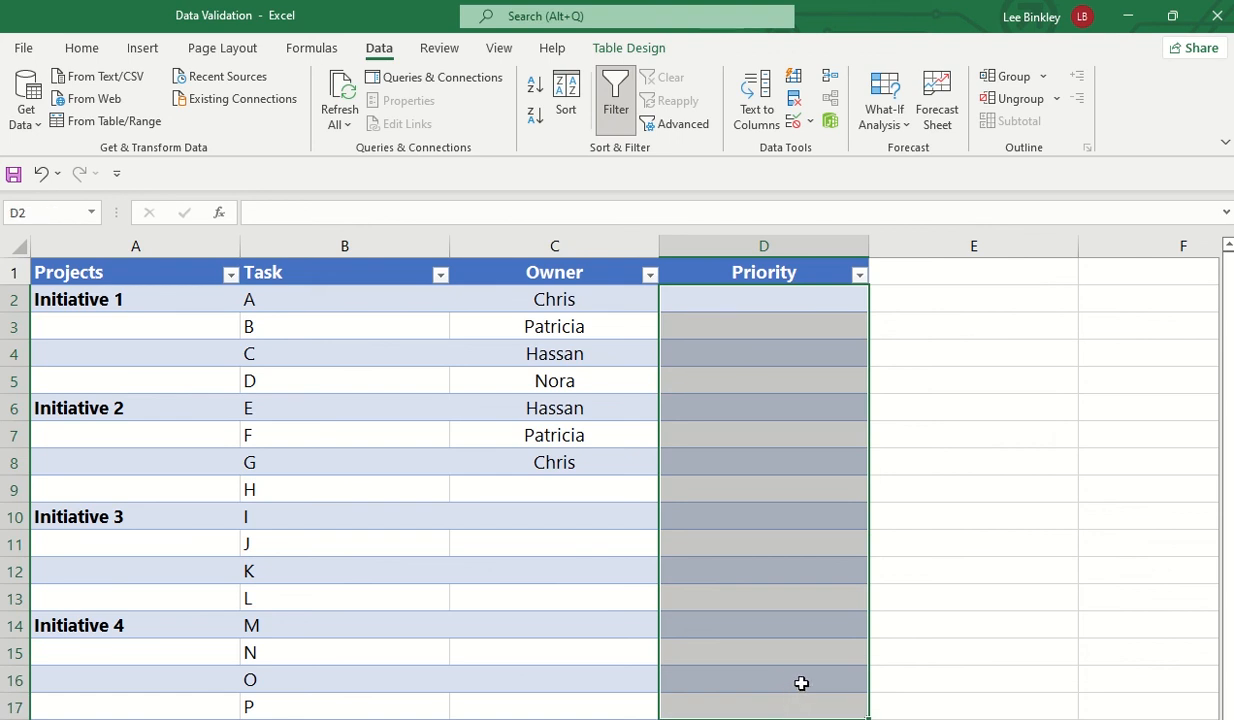
{"action": "left_click", "coordinate": [822, 243]}
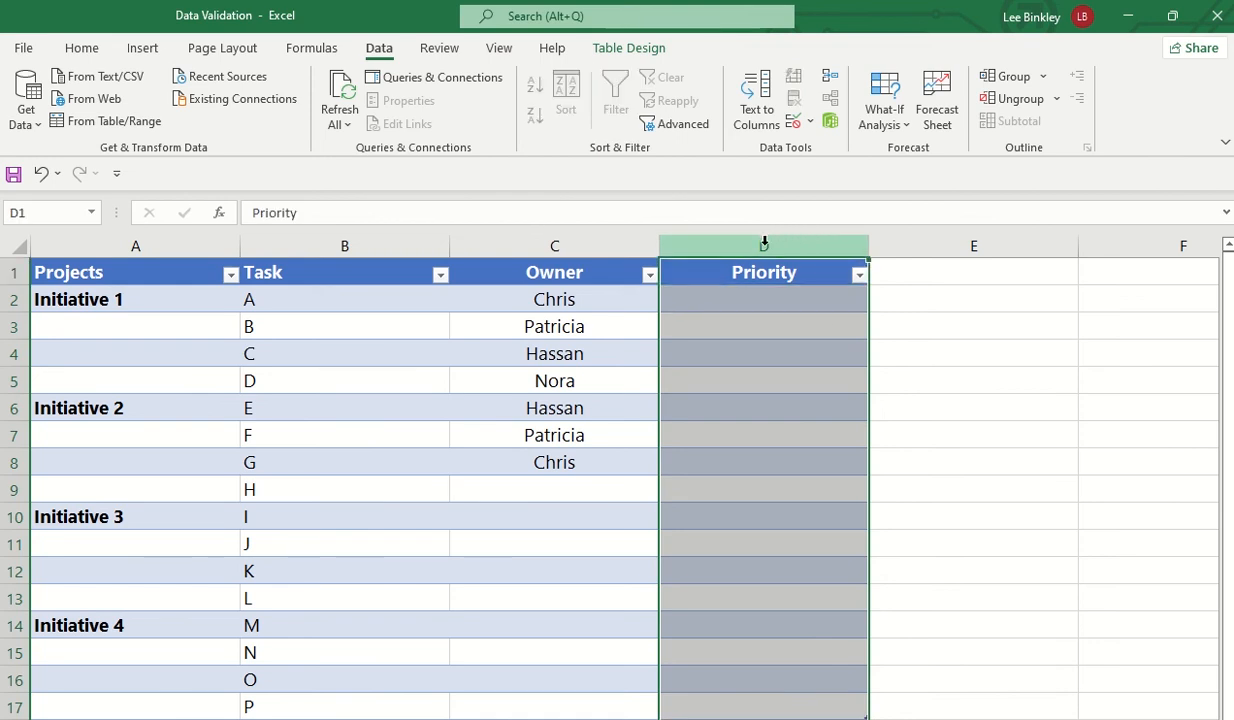
{"action": "left_click_drag", "start_coordinate": [777, 298], "coordinate": [795, 703]}
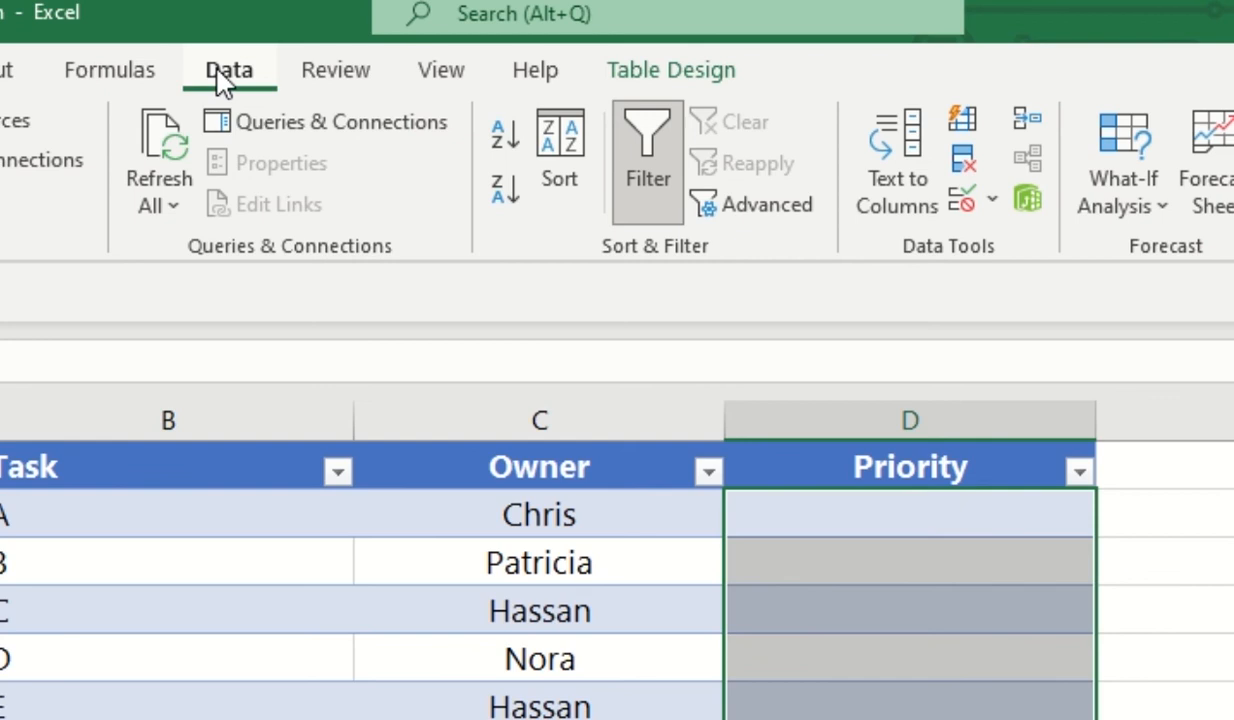
{"action": "left_click", "coordinate": [961, 200]}
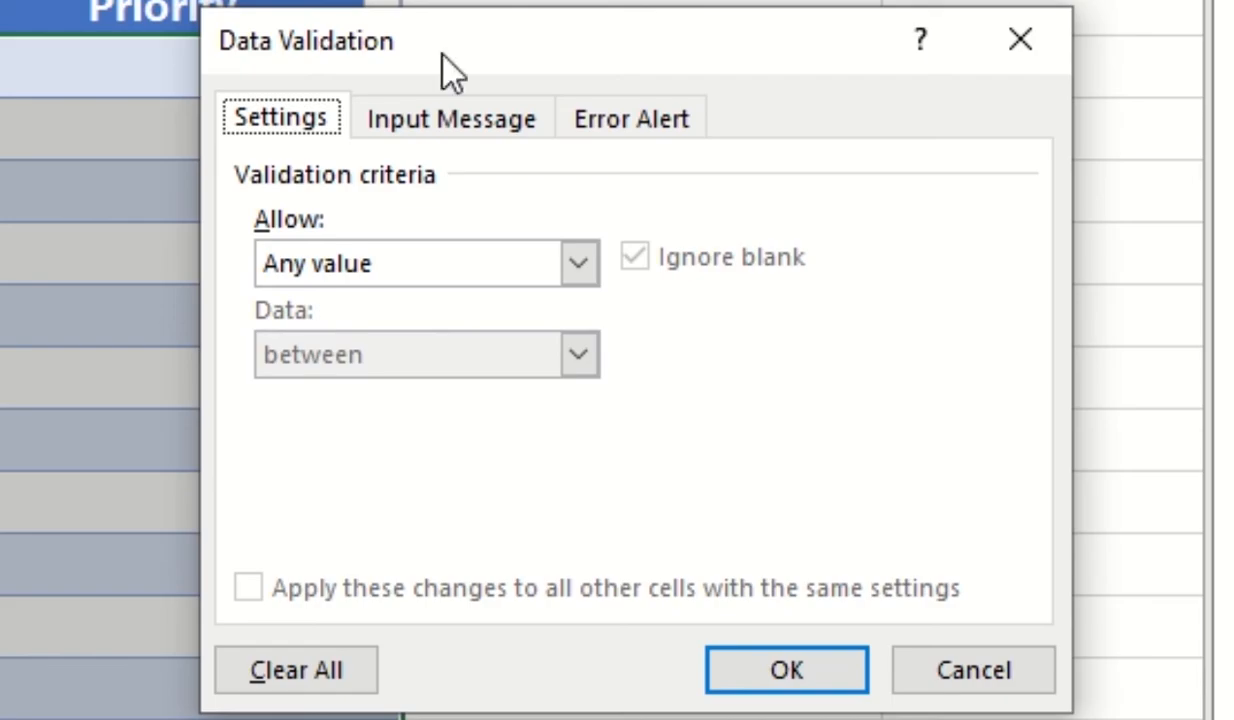
{"action": "left_click", "coordinate": [579, 264]}
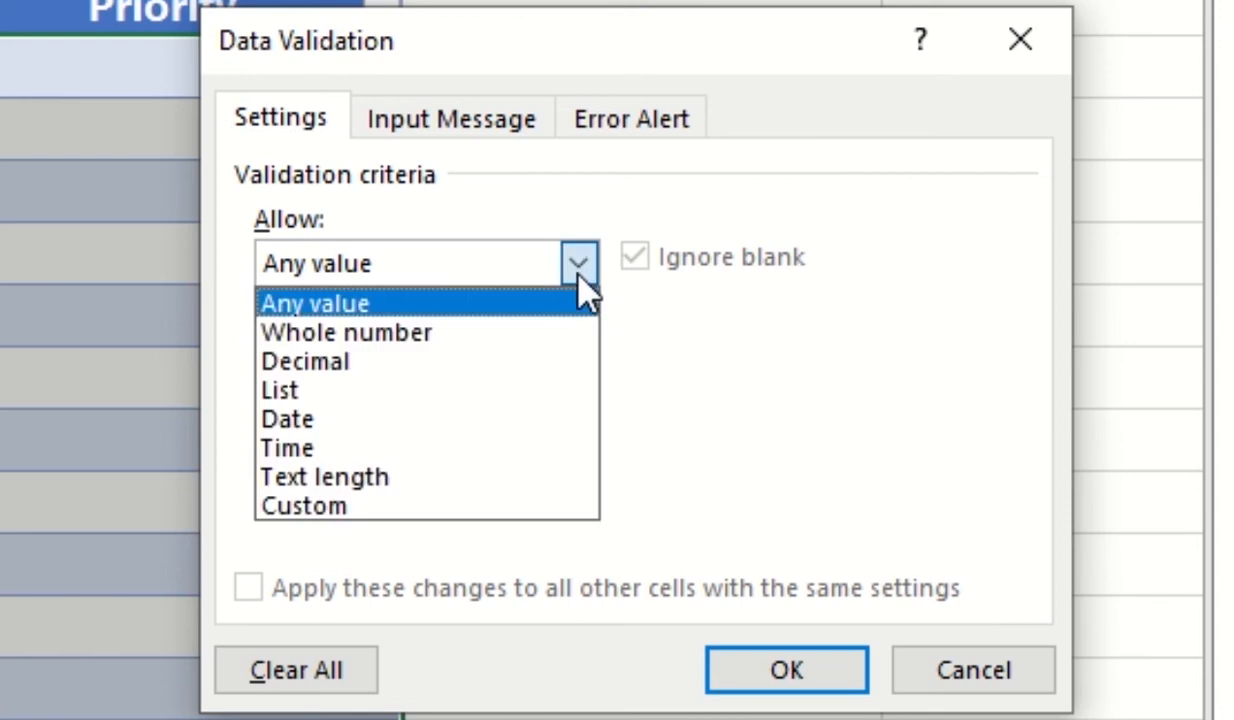
{"action": "left_click", "coordinate": [403, 390]}
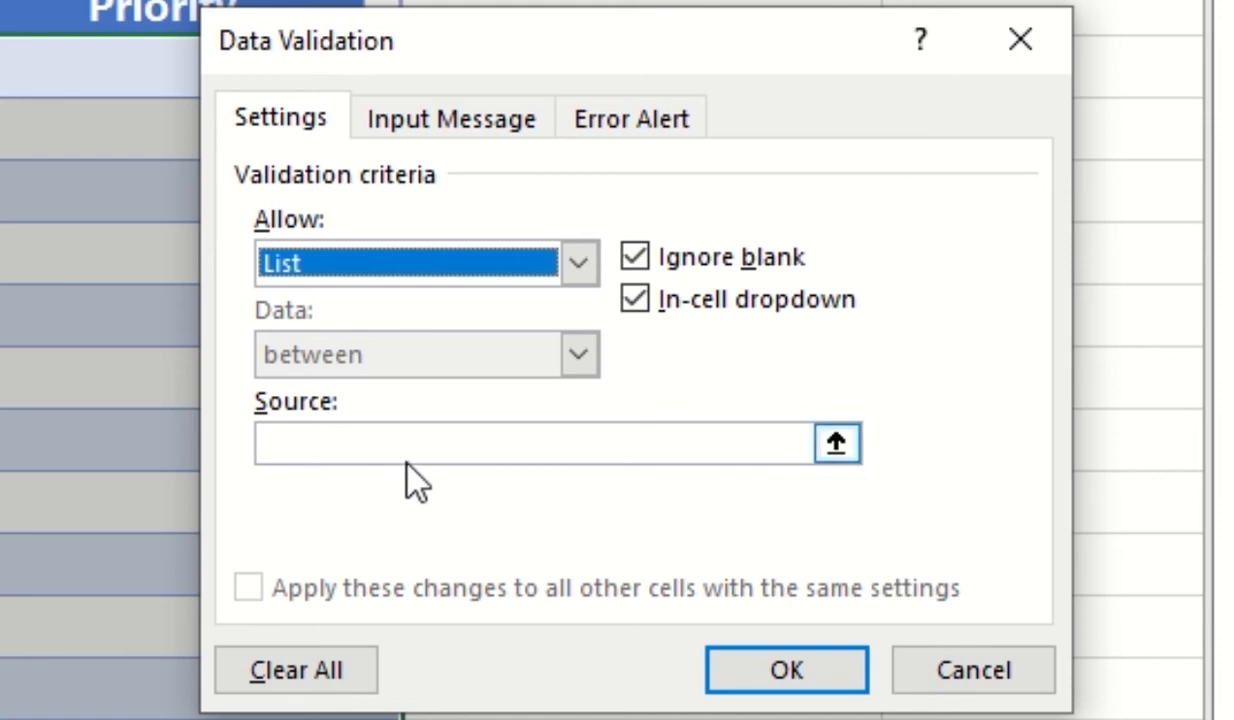
Step: Set the list source to "HIGH, Medium, Low" and apply the validation to the Priority cells
{"action": "left_click", "coordinate": [362, 445]}
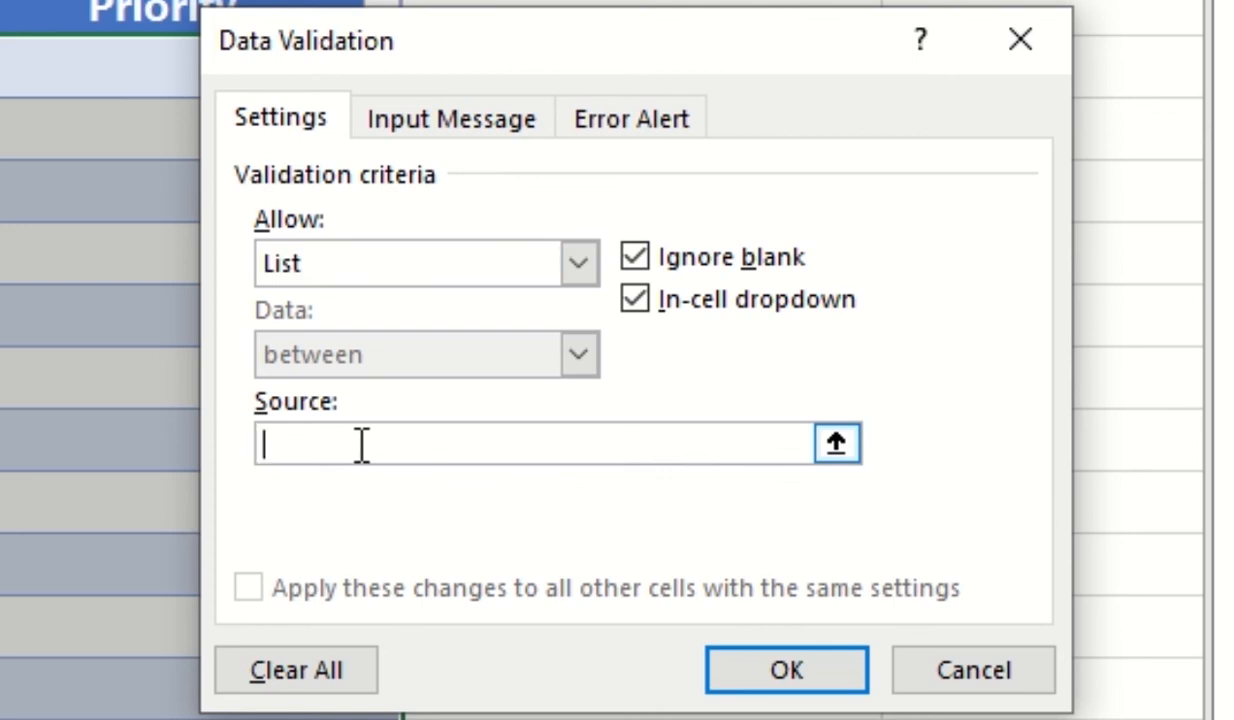
{"action": "type", "text": "HIGHH"}
{"action": "key", "text": "BackSpace"}
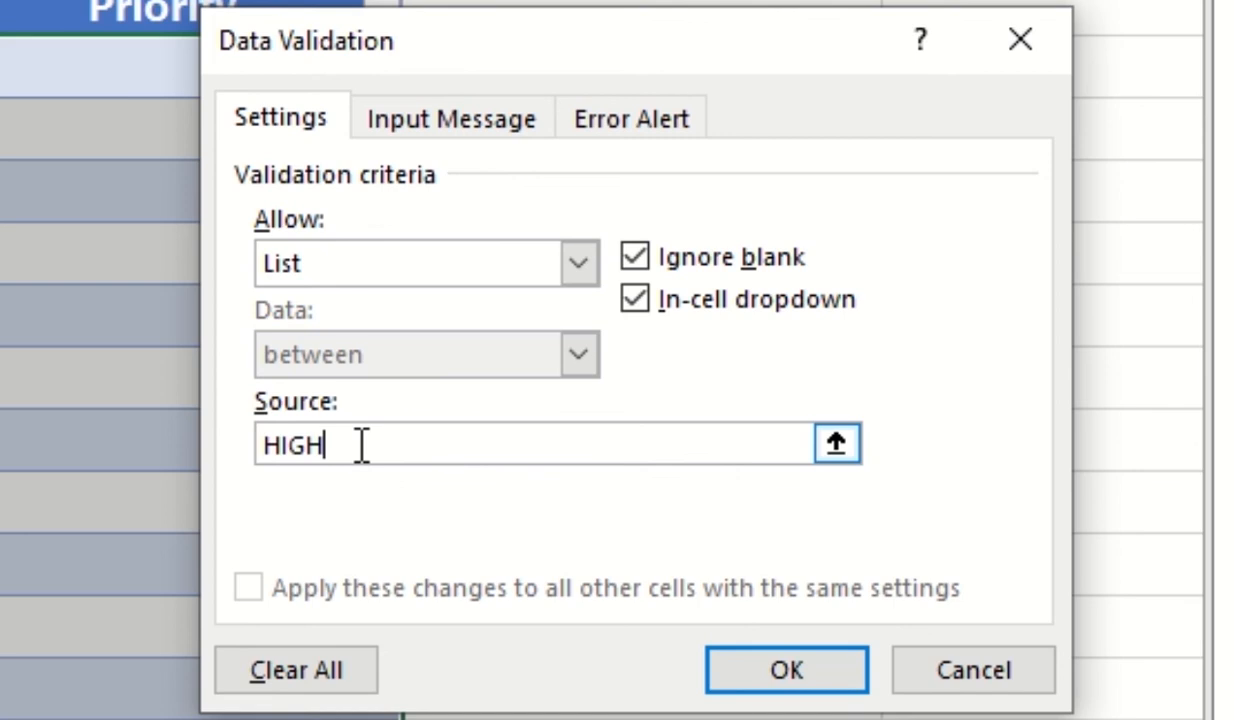
{"action": "type", "text": ", Medium, "}
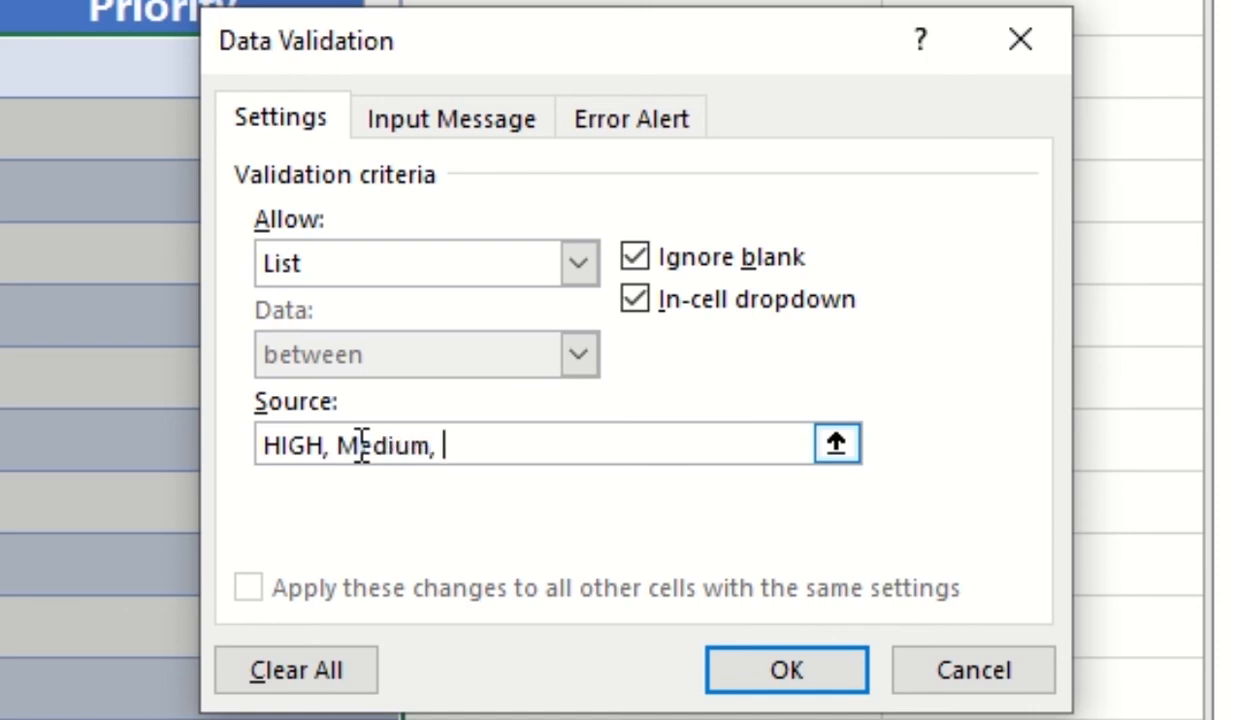
{"action": "type", "text": "Low"}
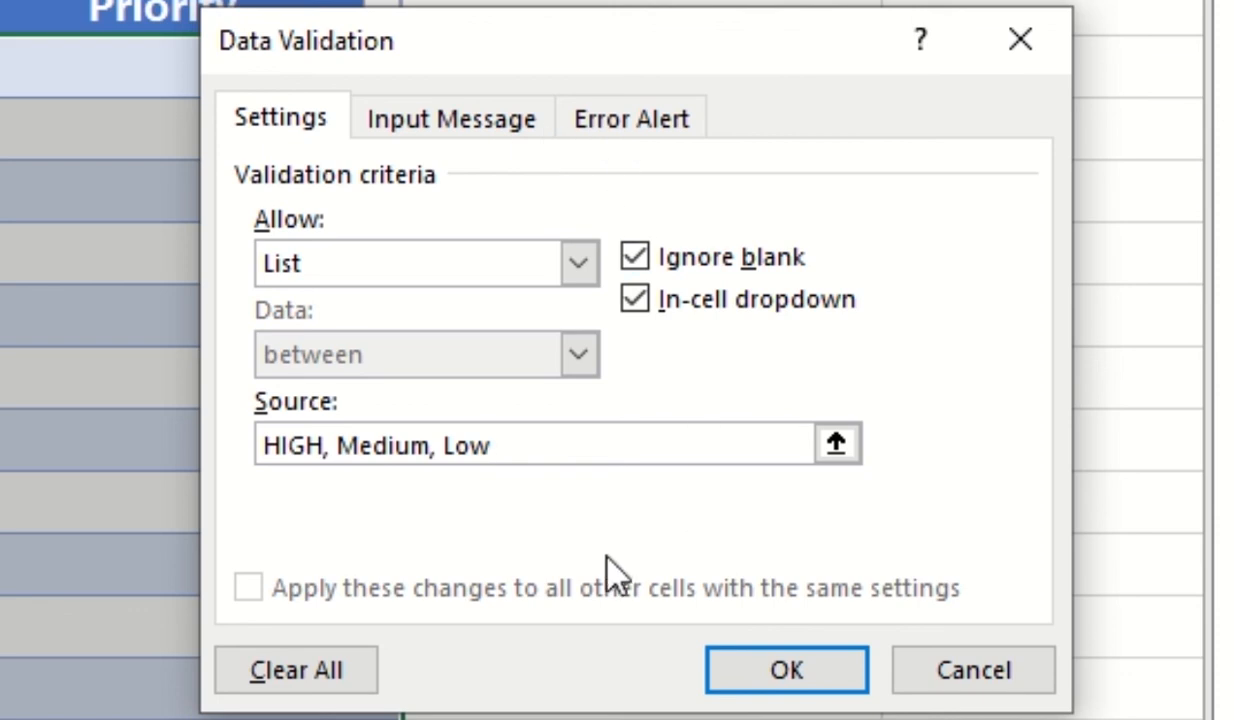
{"action": "left_click", "coordinate": [768, 670]}
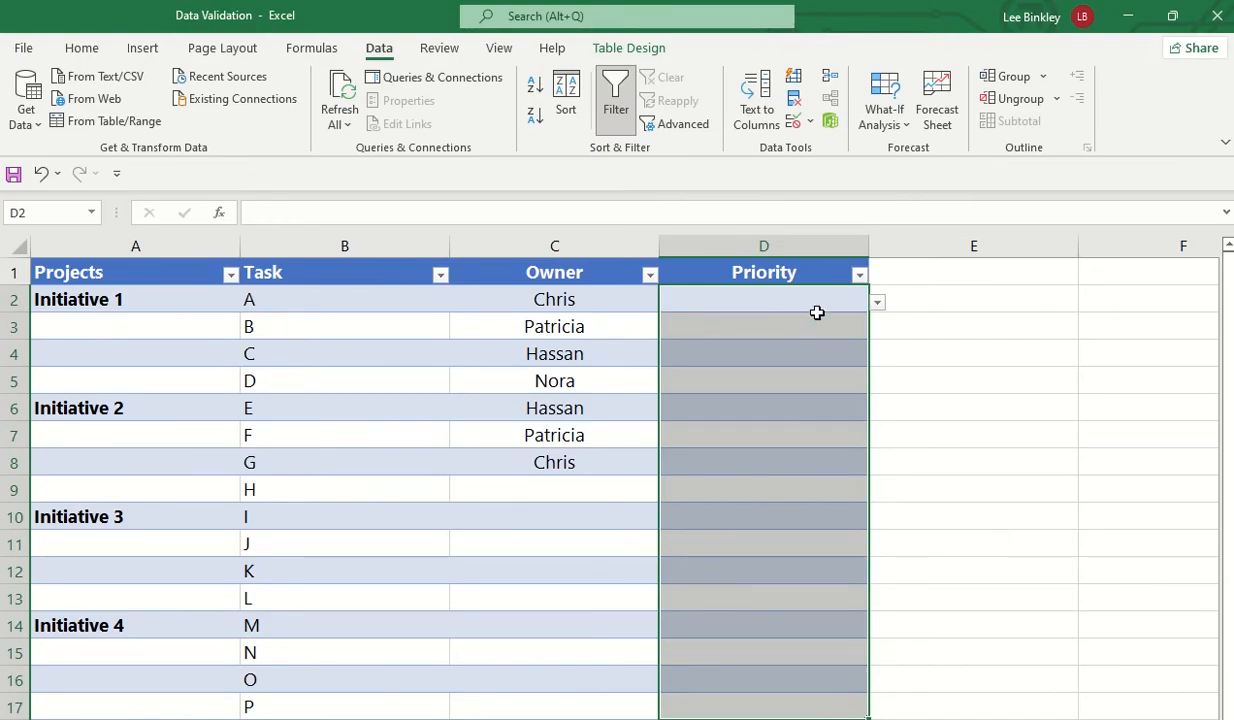
Step: Set the priority of task A in cell D2 to HIGH and task E in cell D6 to Medium from the dropdown list
{"action": "left_click", "coordinate": [877, 302]}
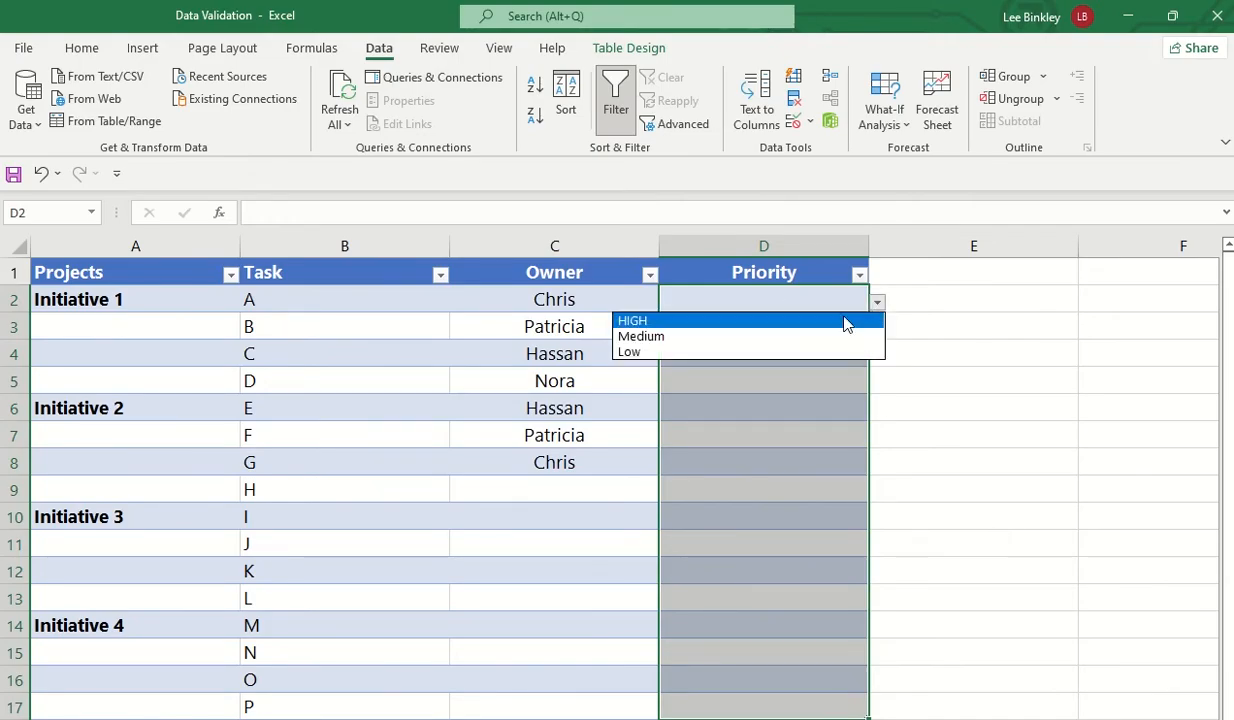
{"action": "left_click", "coordinate": [772, 325]}
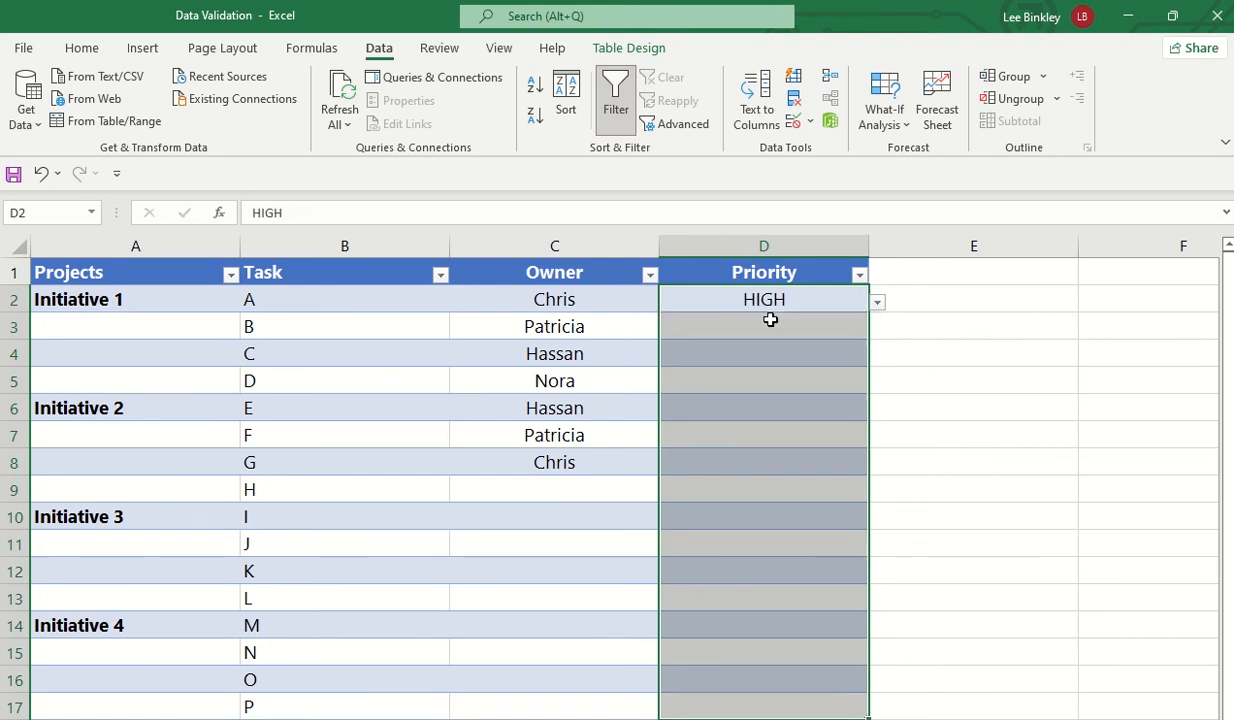
{"action": "left_click", "coordinate": [835, 415]}
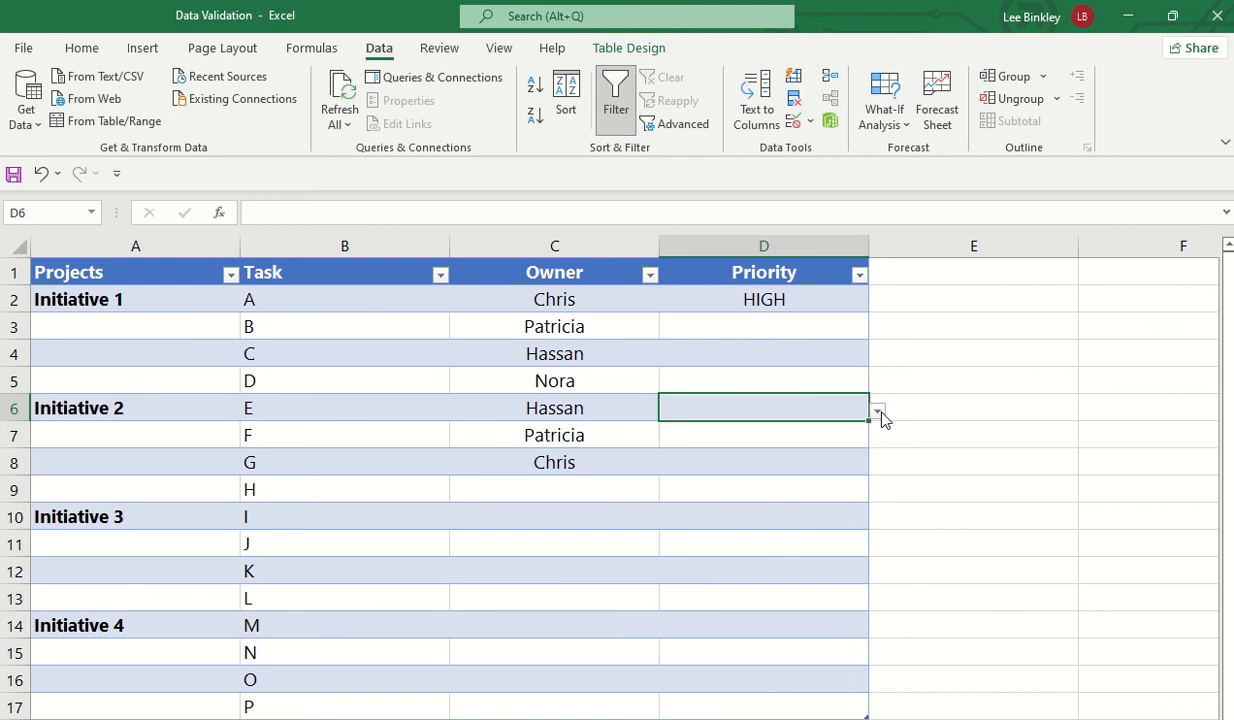
{"action": "left_click", "coordinate": [877, 411]}
{"action": "left_click", "coordinate": [832, 445]}
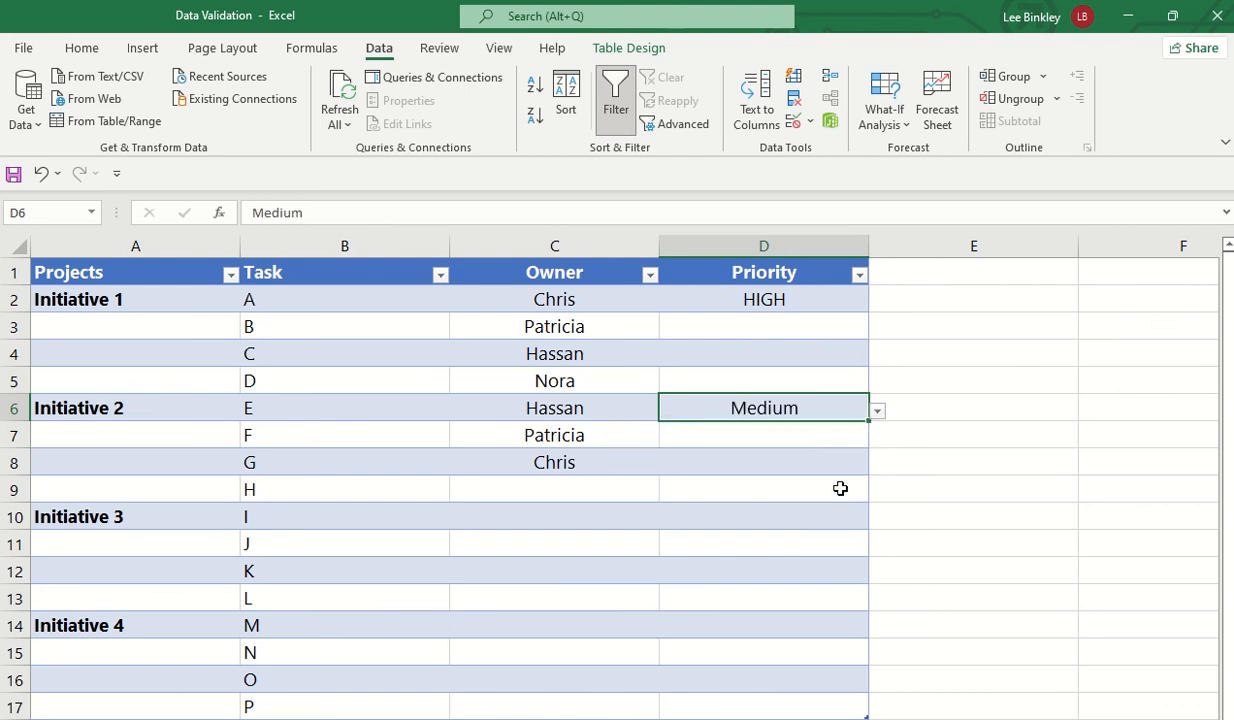
Step: Set the priority of task I in cell D10 to Low and task M in cell D14 to Medium
{"action": "left_click", "coordinate": [836, 512]}
{"action": "left_click", "coordinate": [877, 519]}
{"action": "left_click", "coordinate": [712, 568]}
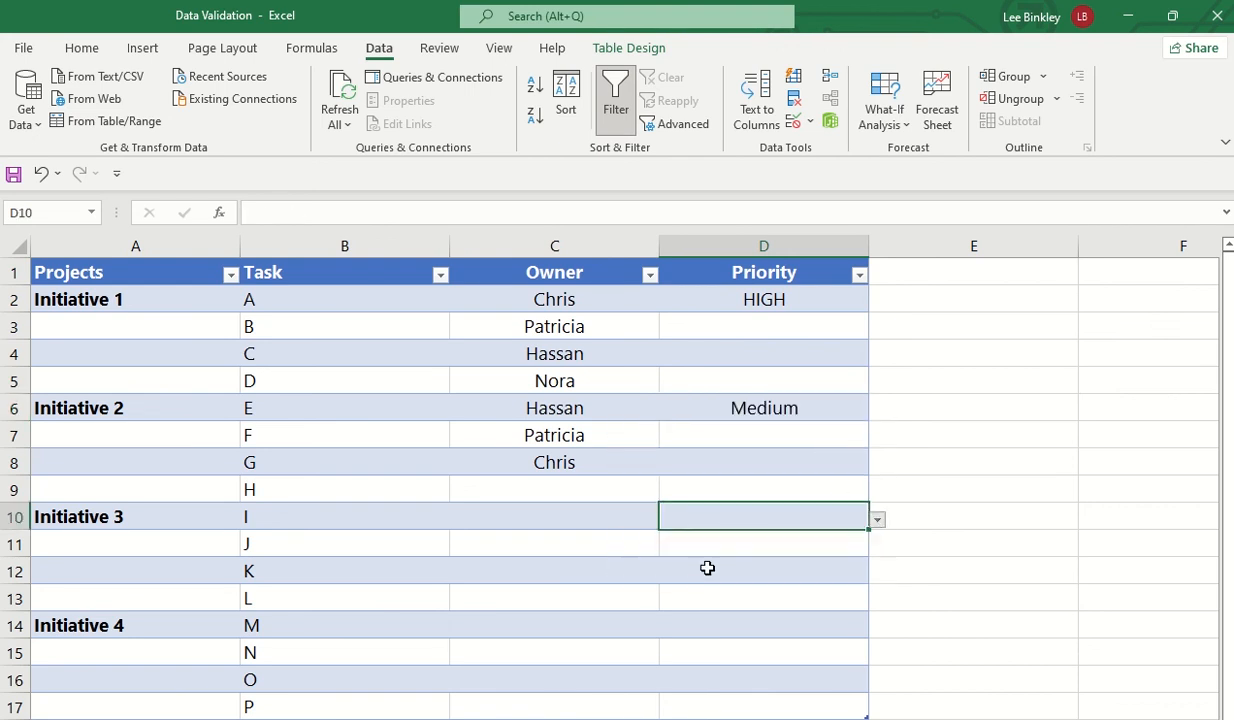
{"action": "left_click", "coordinate": [791, 620]}
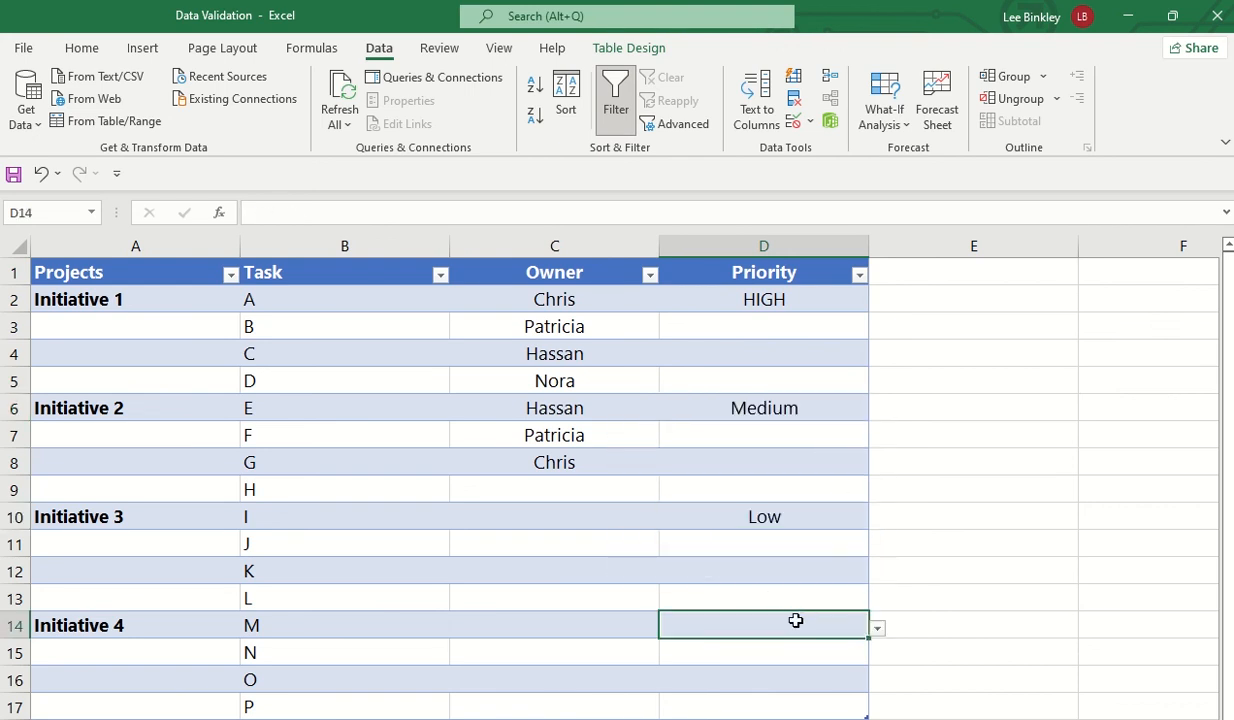
{"action": "left_click", "coordinate": [877, 629]}
{"action": "left_click", "coordinate": [770, 662]}
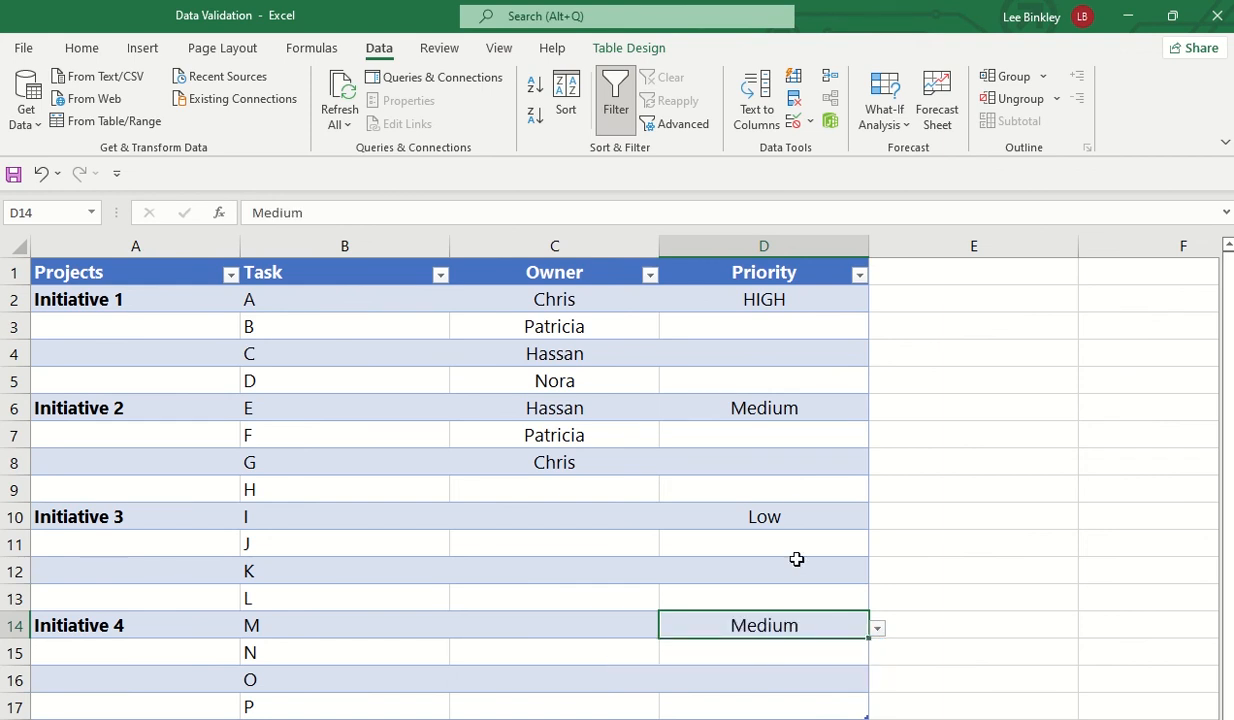
Step: Choose HIGH as the priority of task H in cell D9
{"action": "left_click", "coordinate": [796, 495]}
{"action": "left_click", "coordinate": [877, 493]}
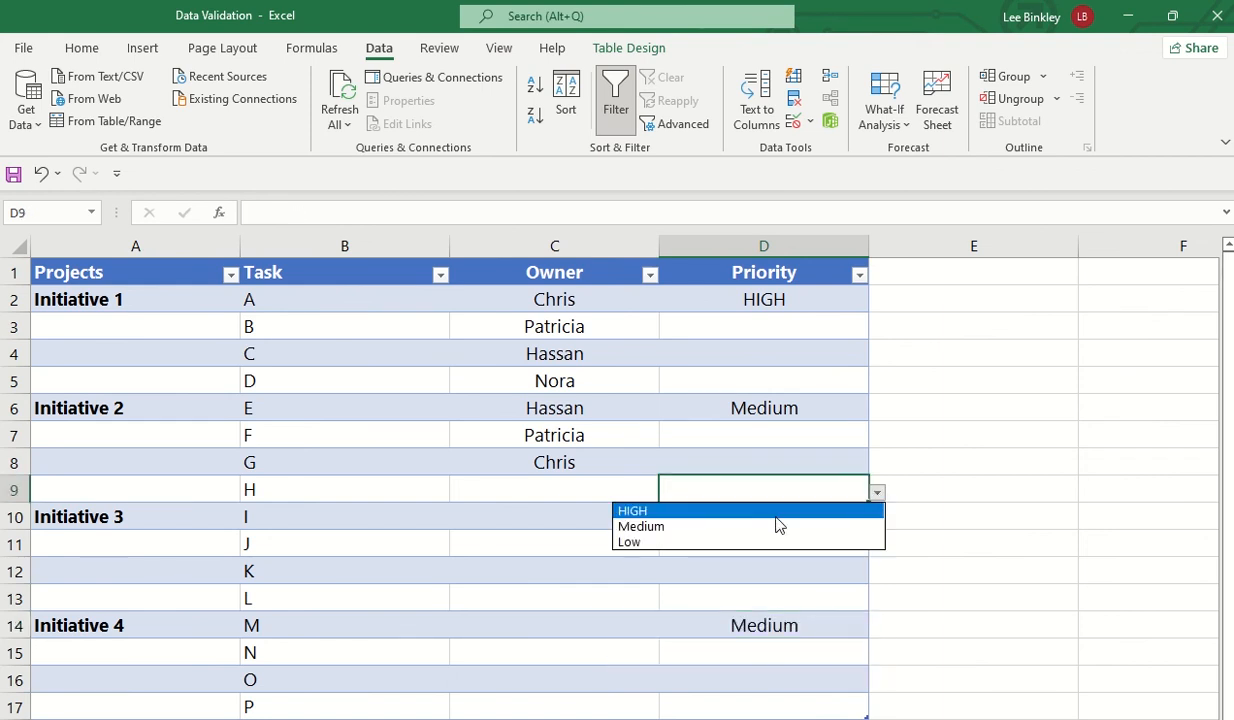
{"action": "left_click", "coordinate": [767, 512]}
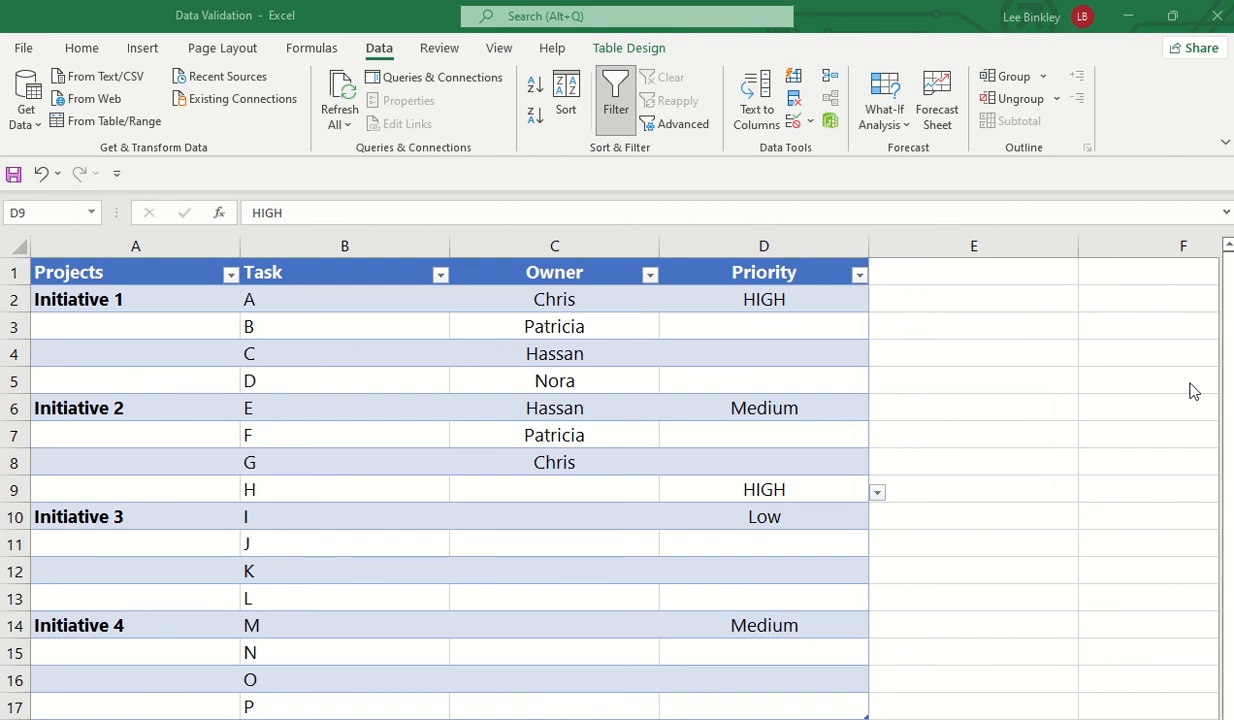
Step: Add an Equal To conditional formatting rule to Priority cells D2:D17 giving HIGH a Light Red Fill with Dark Red Text
{"action": "left_click", "coordinate": [805, 243]}
{"action": "left_click", "coordinate": [805, 246]}
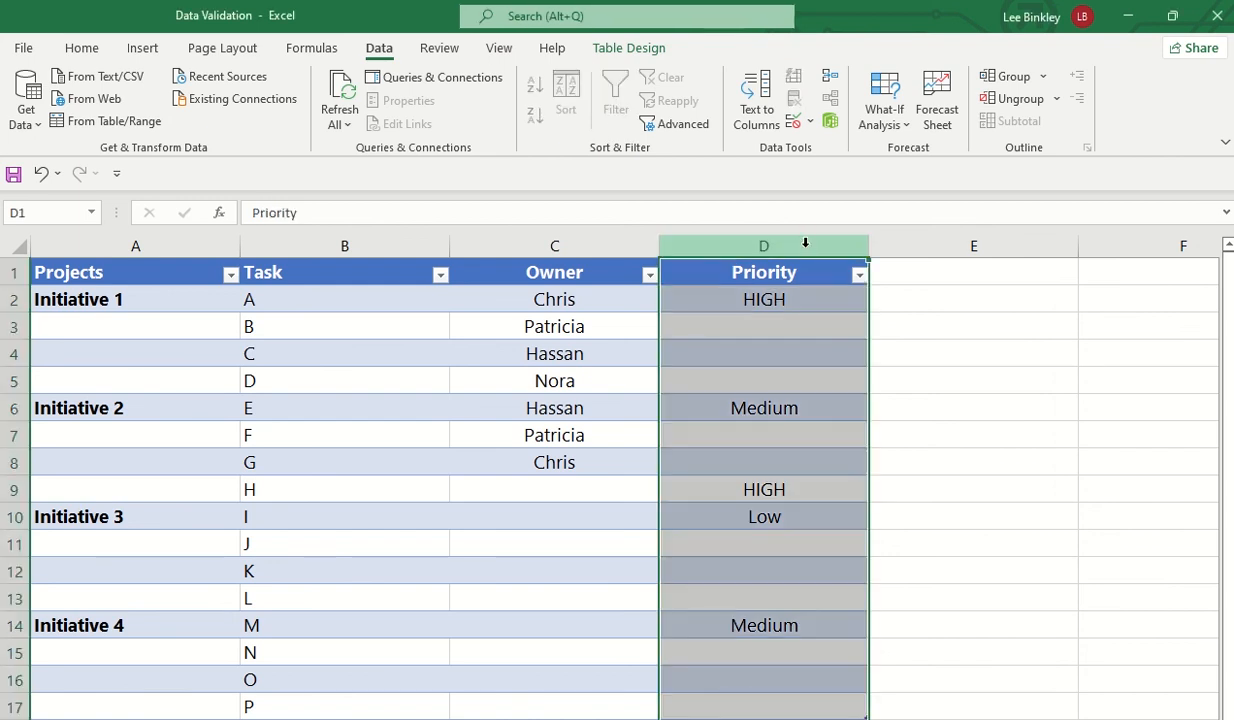
{"action": "left_click_drag", "start_coordinate": [804, 298], "coordinate": [818, 709]}
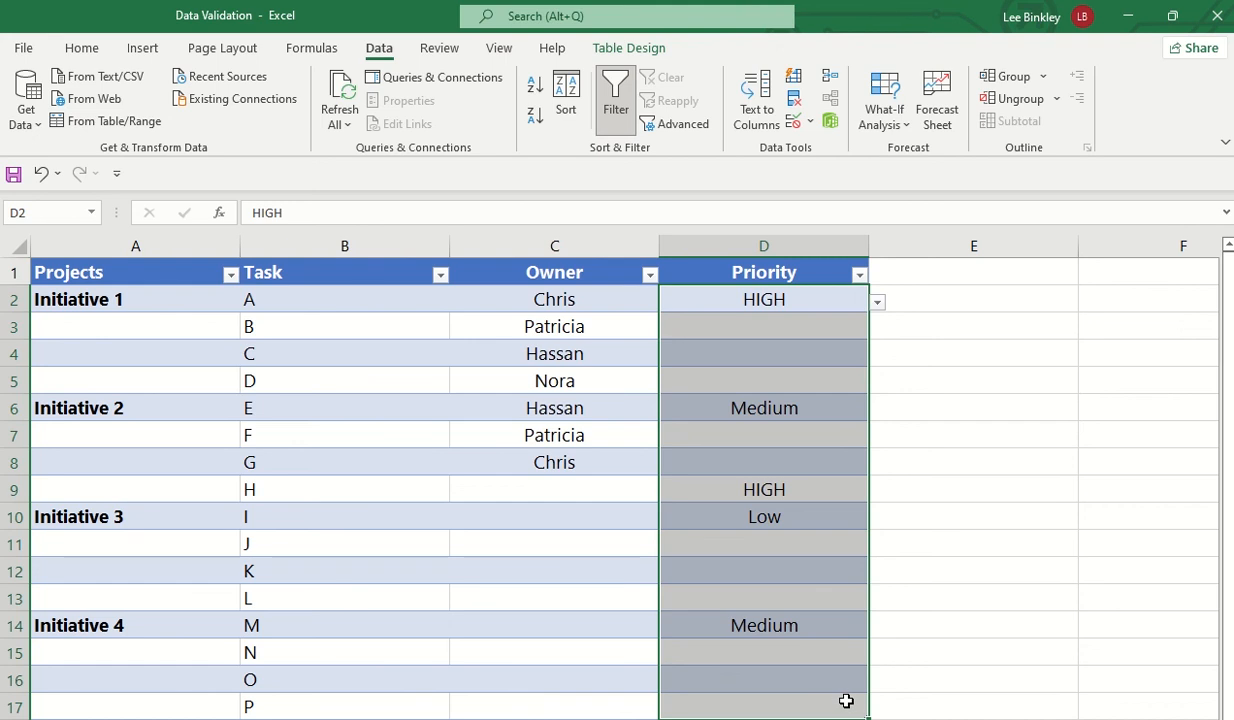
{"action": "left_click", "coordinate": [82, 52]}
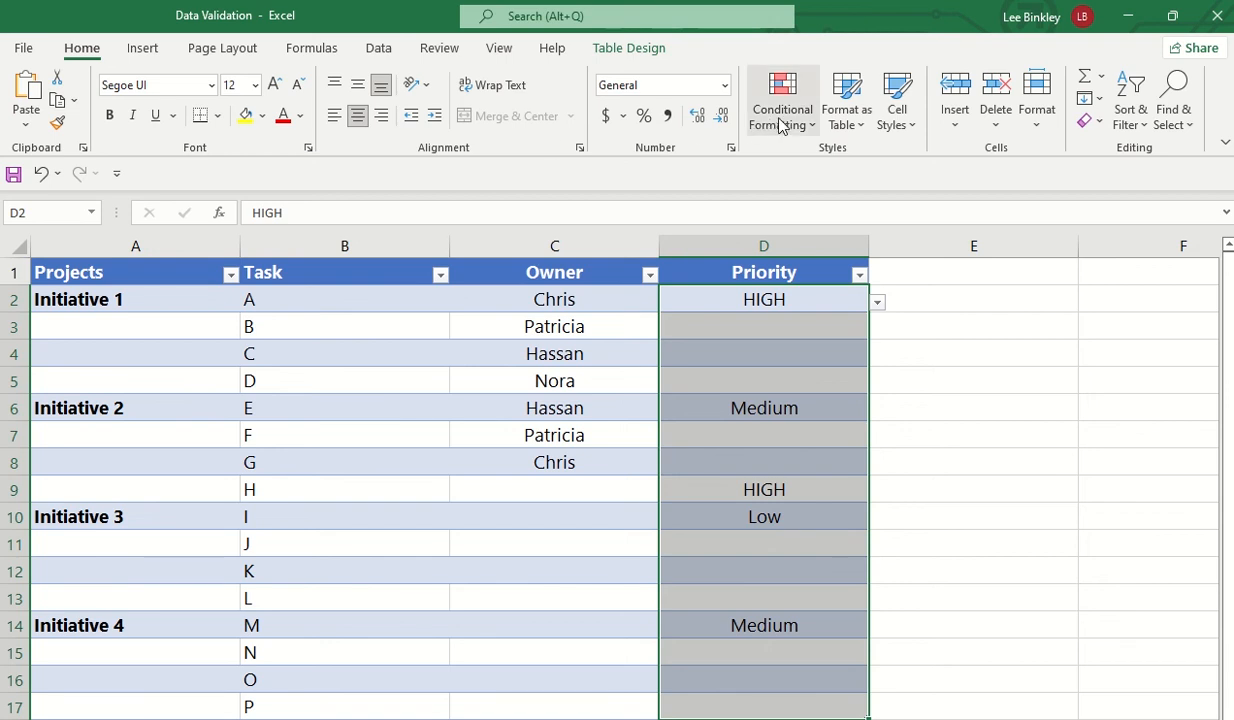
{"action": "left_click", "coordinate": [785, 125]}
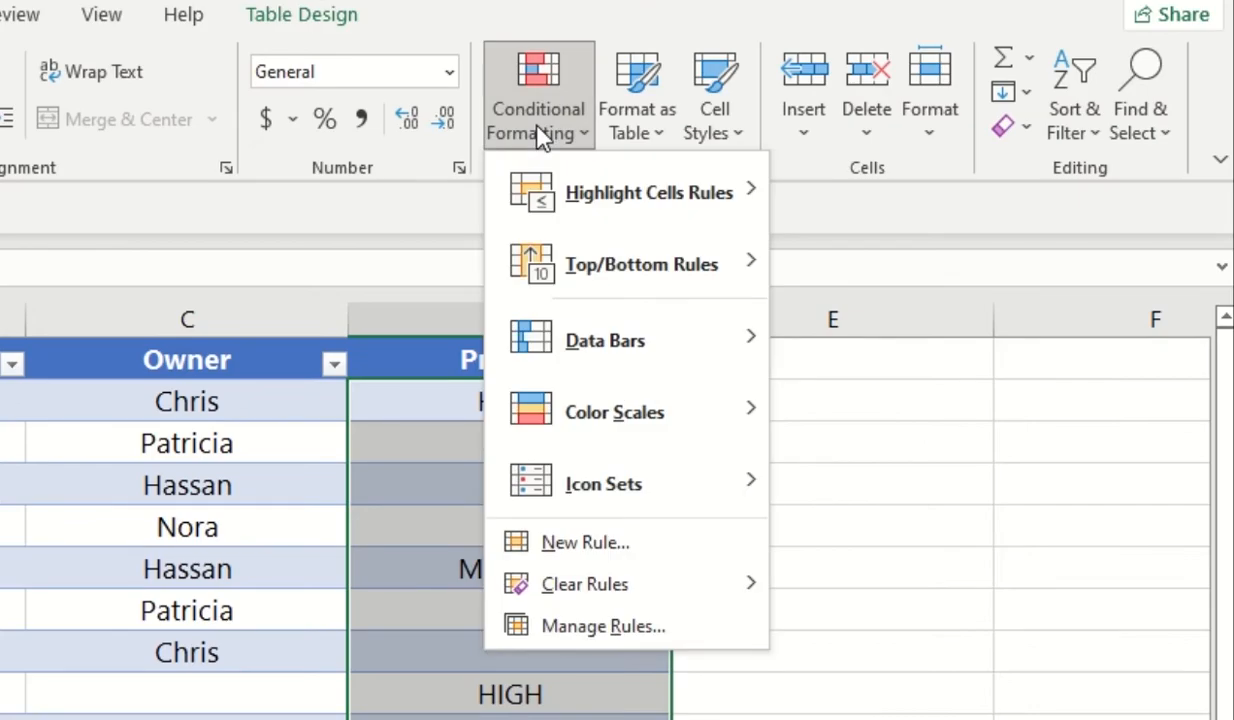
{"action": "mouse_move", "coordinate": [597, 203]}
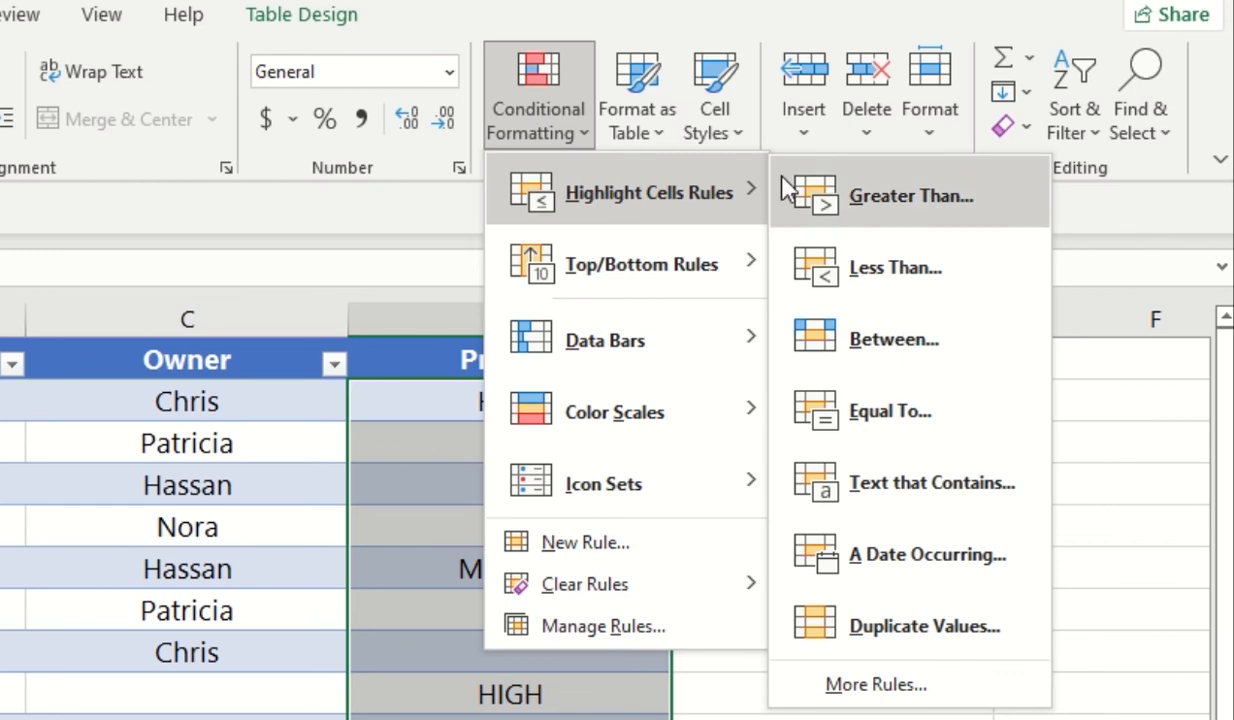
{"action": "left_click", "coordinate": [913, 414]}
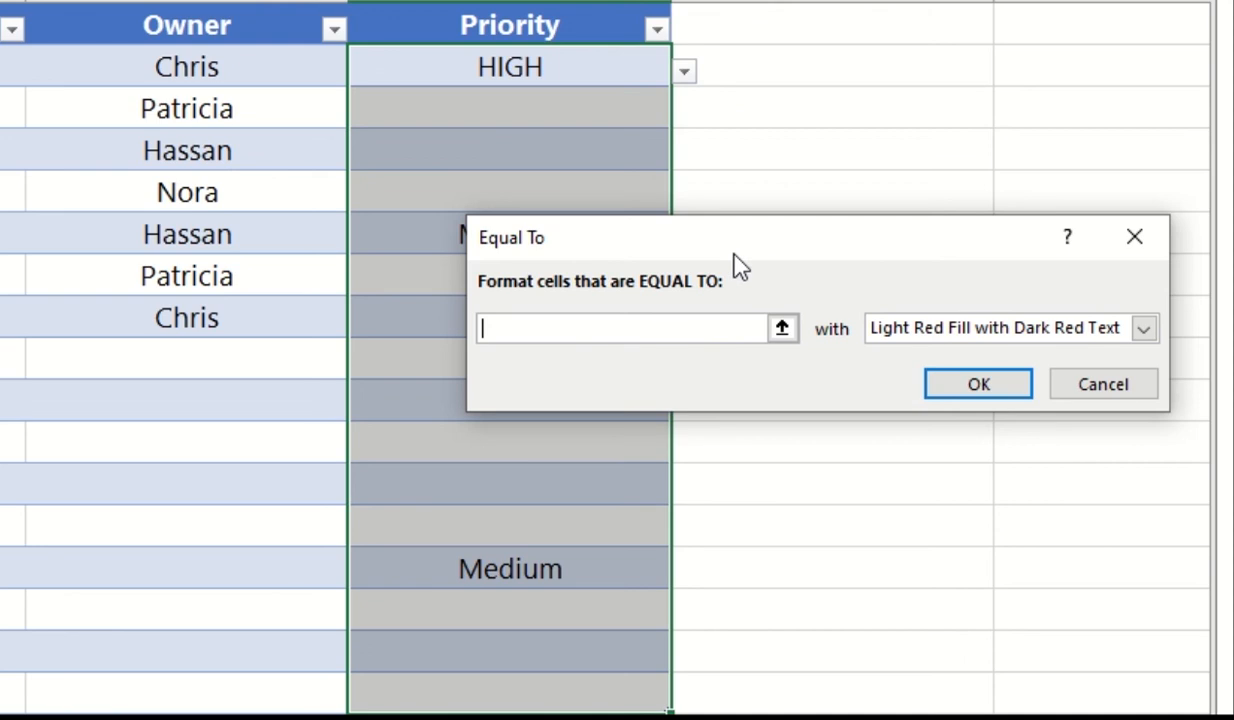
{"action": "type", "text": "HIGH"}
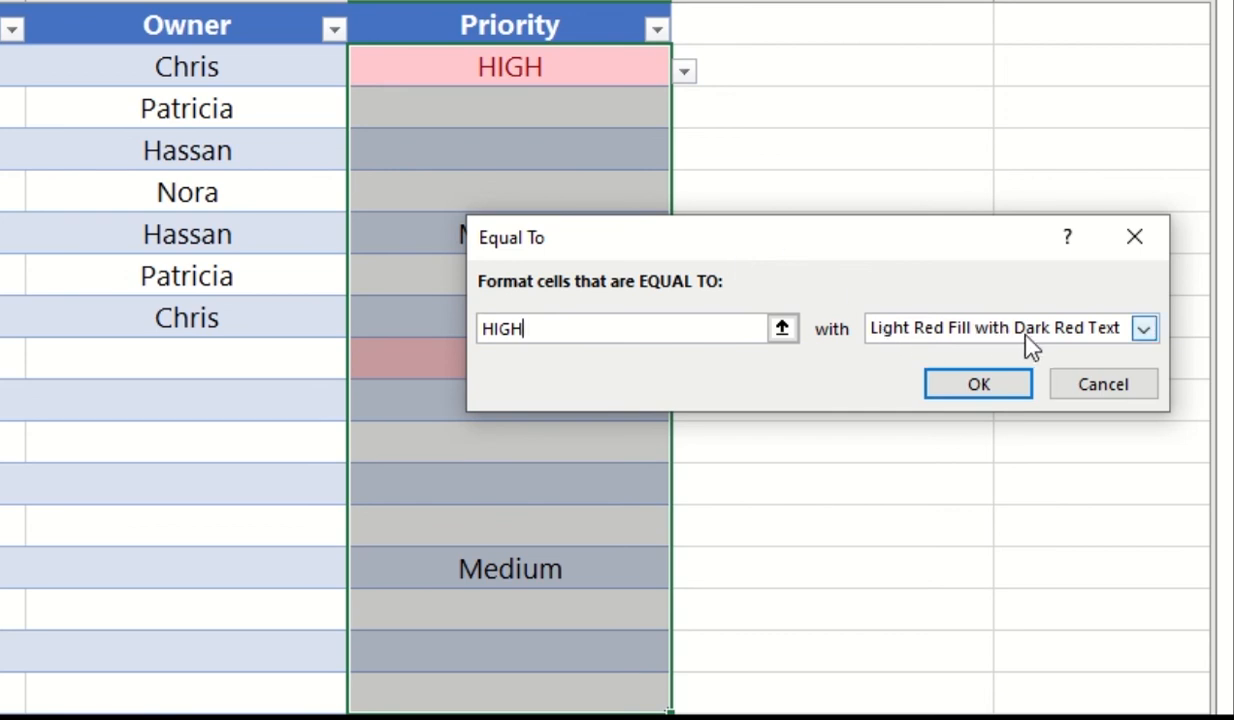
{"action": "left_click", "coordinate": [1008, 386]}
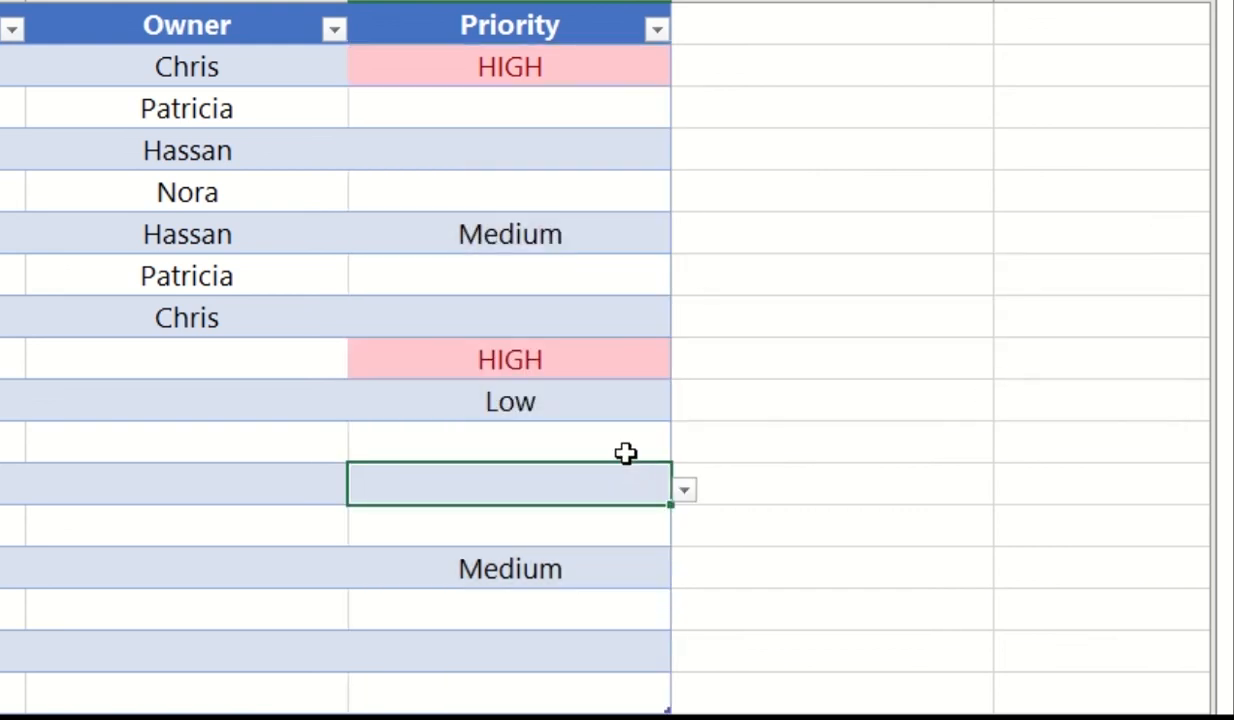
Step: Set the priorities of task C in cell D4 and task K in cell D12 to HIGH from the dropdown list
{"action": "key", "text": "Up"}
{"action": "left_click", "coordinate": [621, 363]}
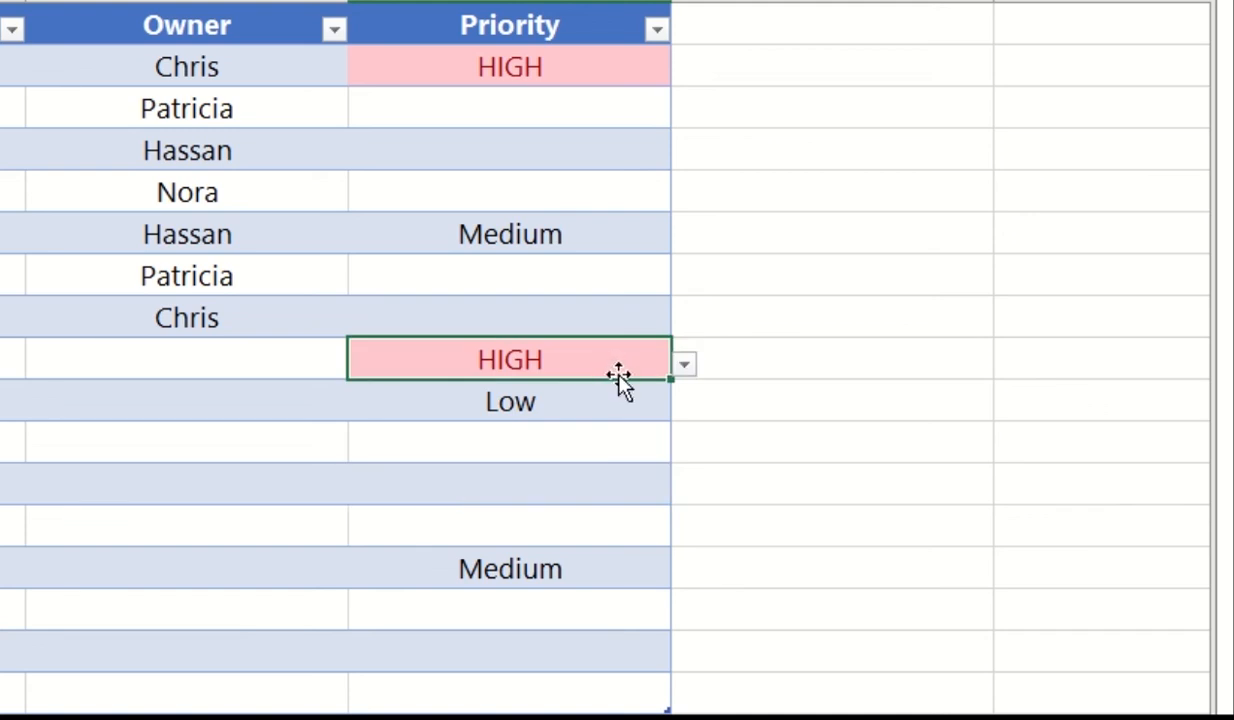
{"action": "left_click", "coordinate": [612, 152]}
{"action": "left_click", "coordinate": [683, 155]}
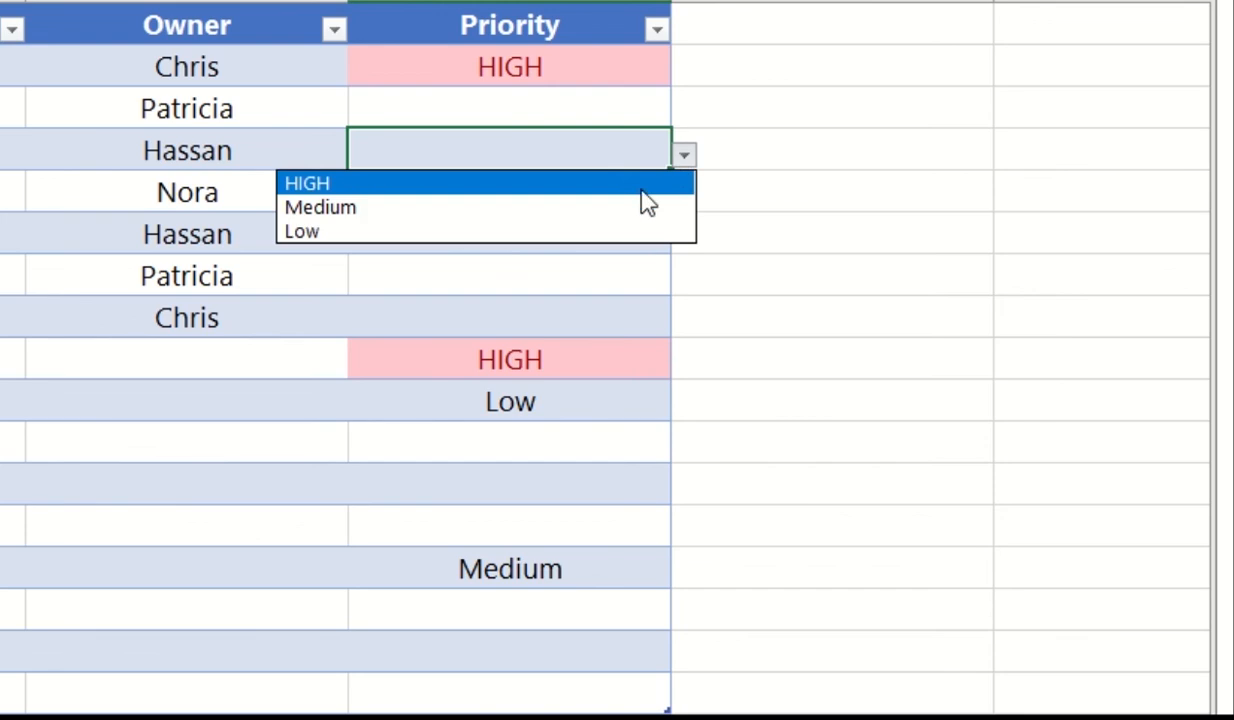
{"action": "left_click", "coordinate": [592, 184]}
{"action": "left_click", "coordinate": [590, 487]}
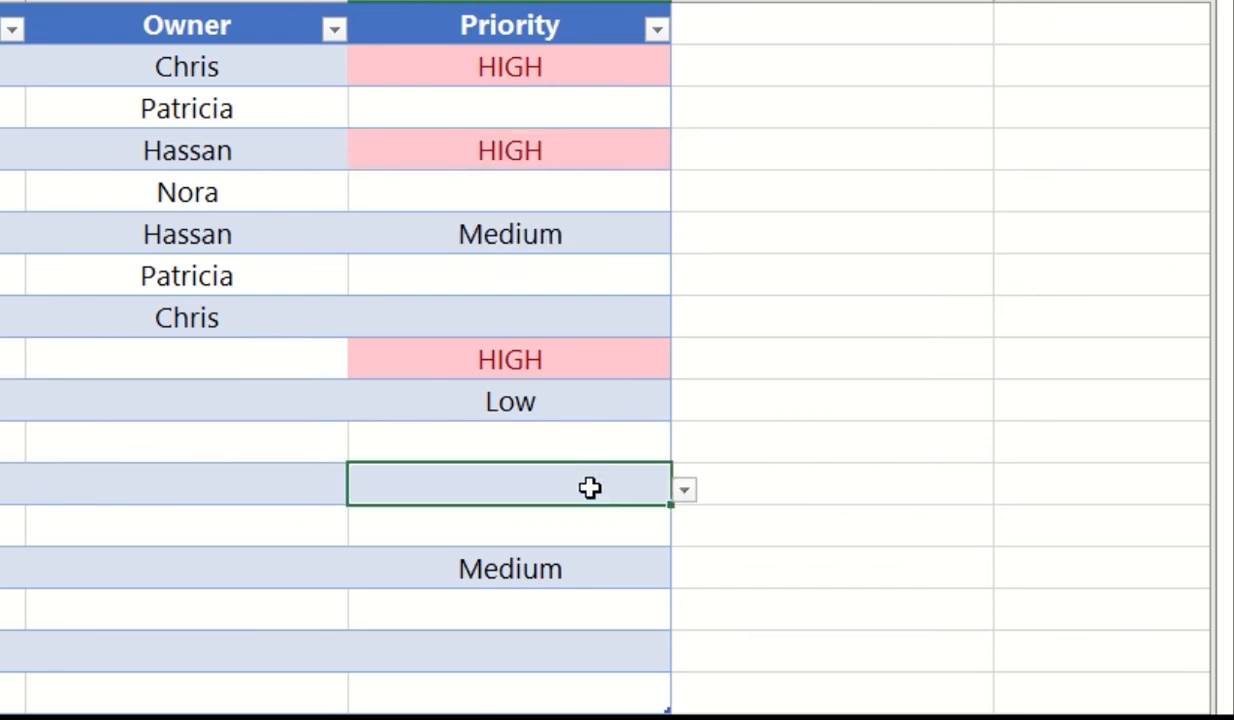
{"action": "left_click", "coordinate": [683, 489]}
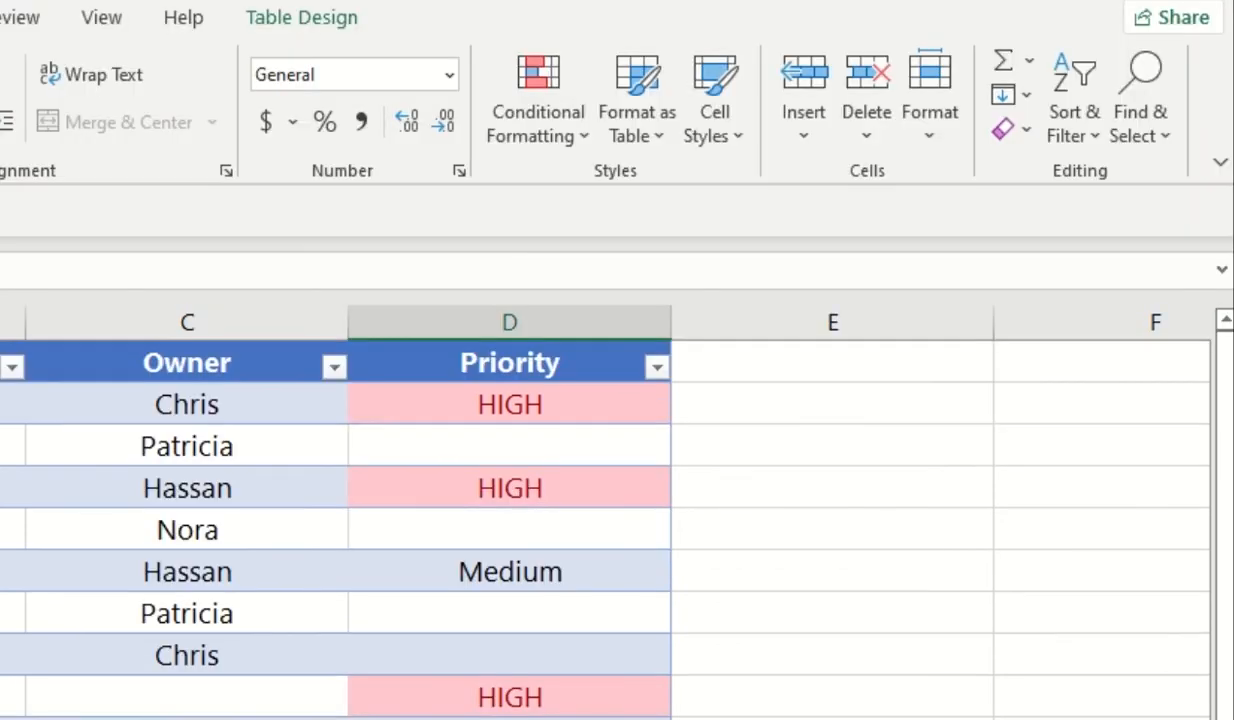
Step: Add an Equal To conditional formatting rule to column D giving Low a Green Fill with Dark Green Text
{"action": "left_click", "coordinate": [563, 318]}
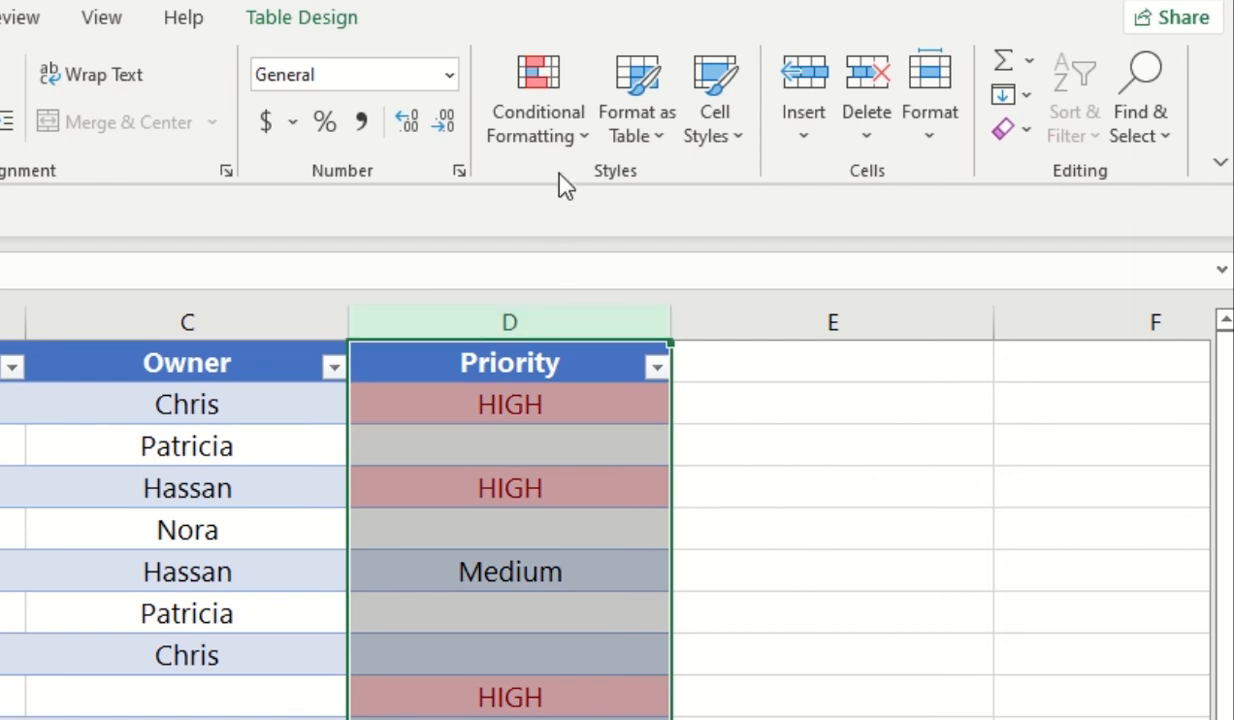
{"action": "left_click", "coordinate": [565, 138]}
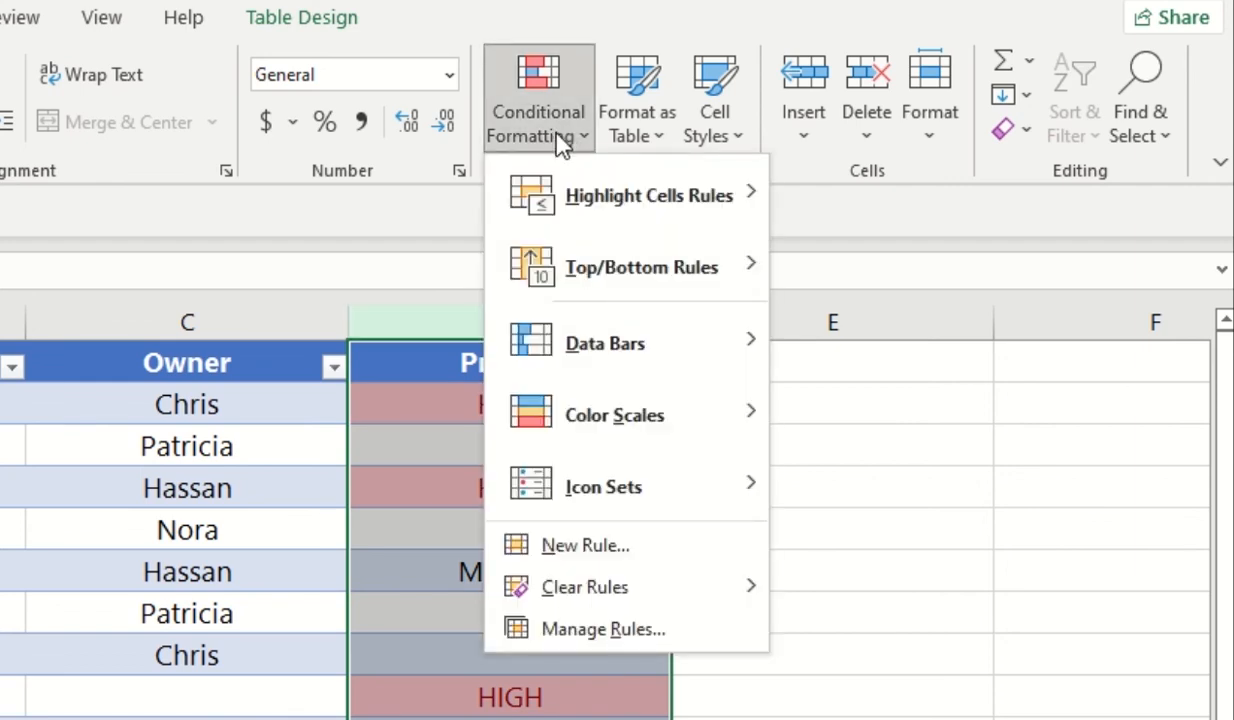
{"action": "mouse_move", "coordinate": [600, 199]}
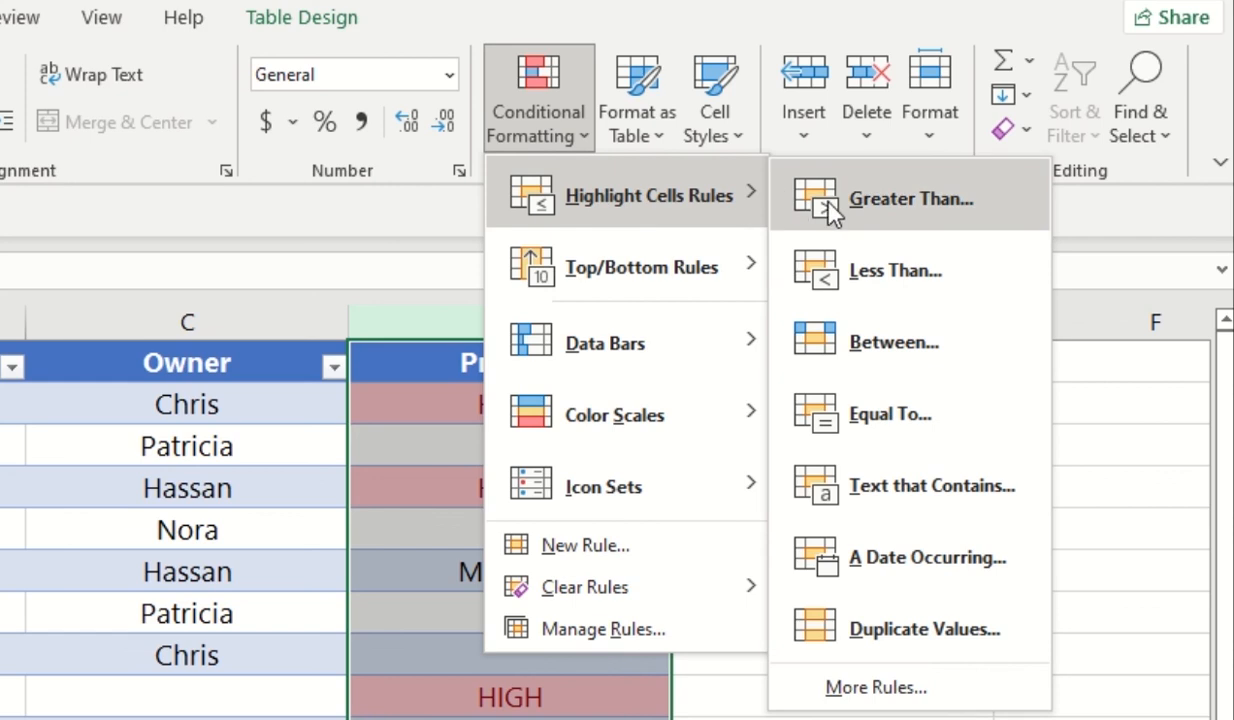
{"action": "left_click", "coordinate": [898, 413]}
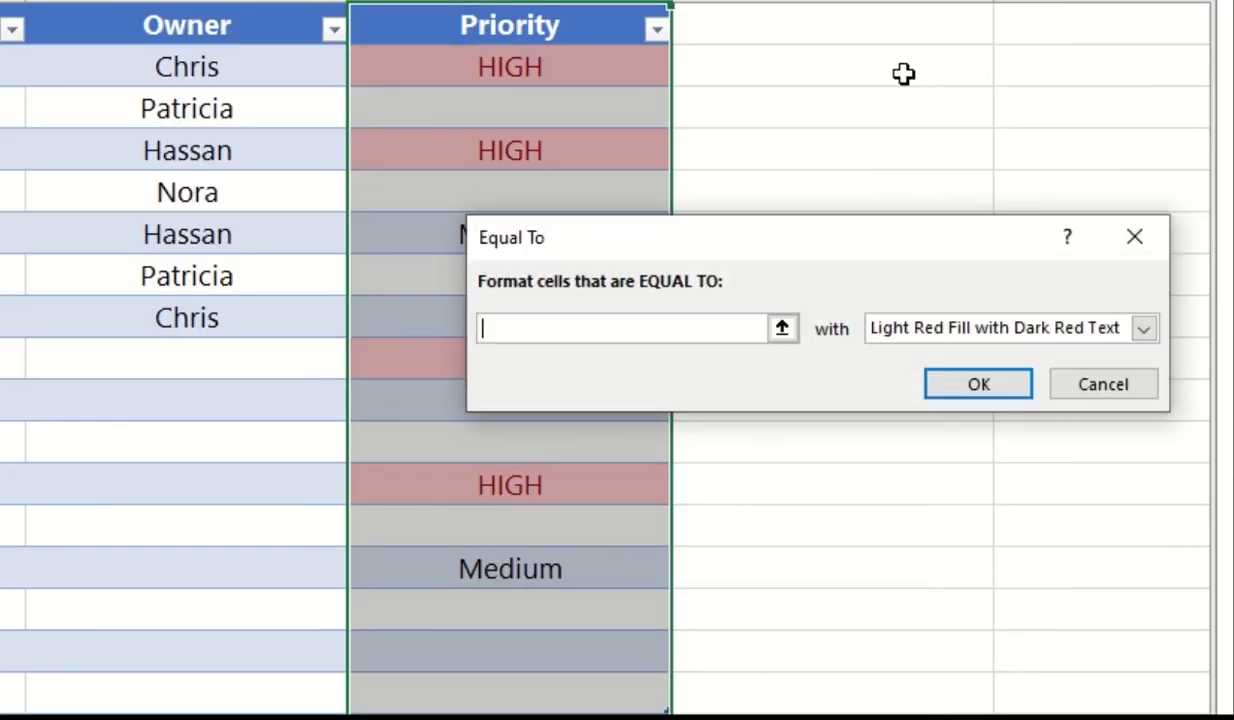
{"action": "type", "text": "Low"}
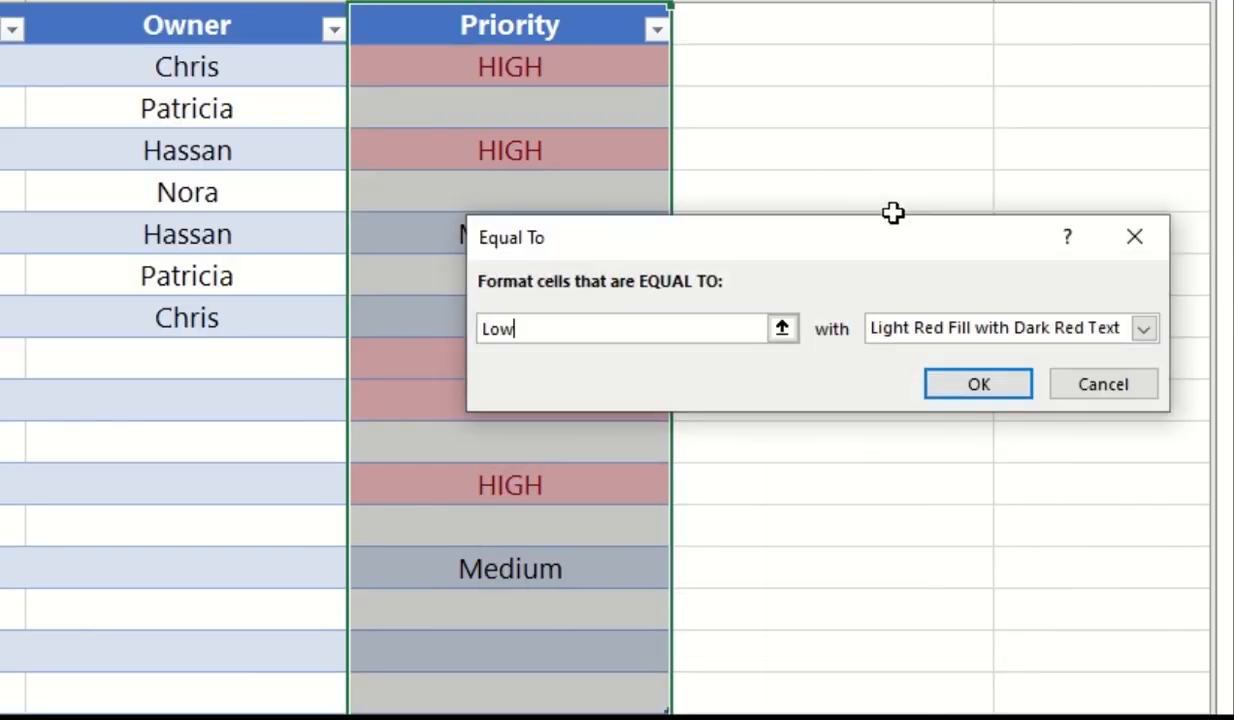
{"action": "left_click", "coordinate": [1144, 330]}
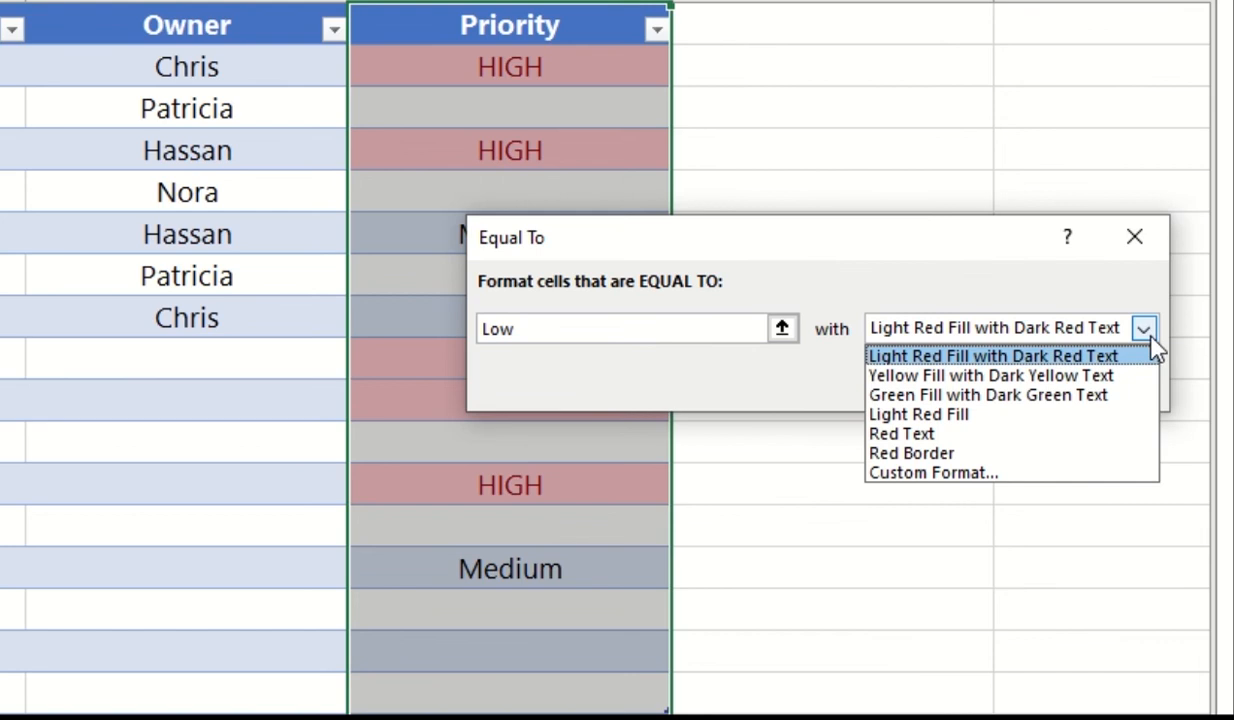
{"action": "left_click", "coordinate": [1083, 400]}
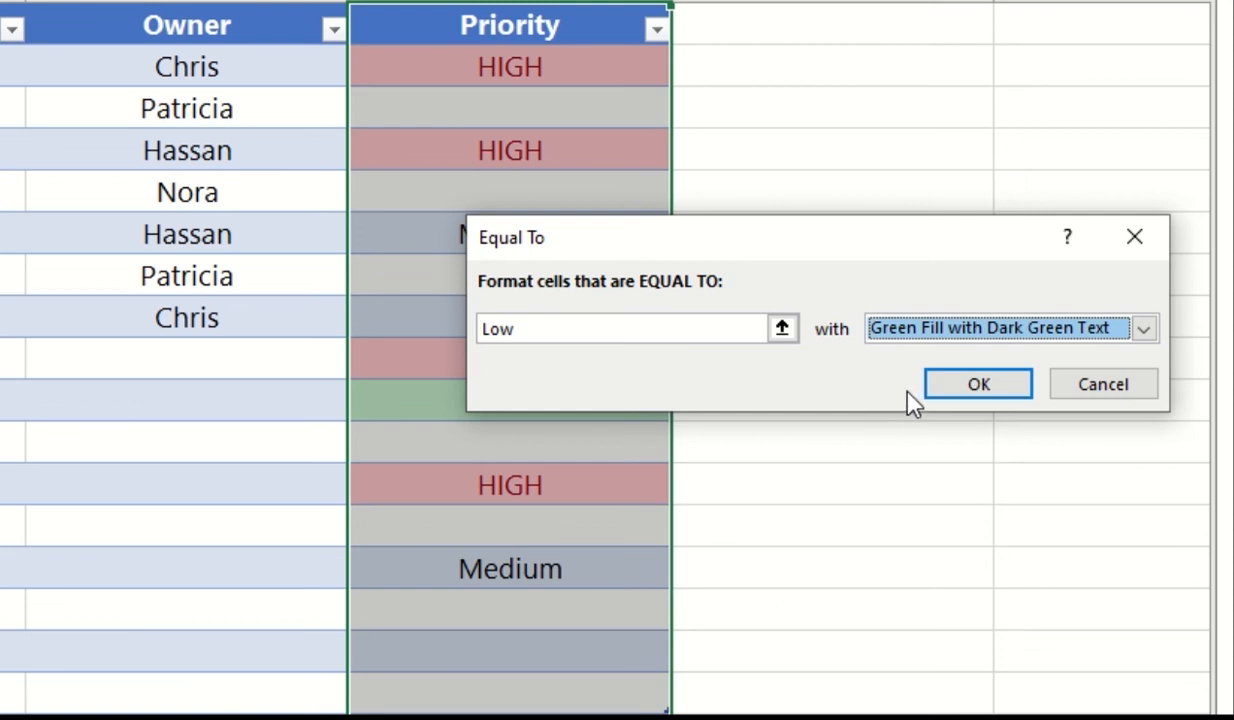
{"action": "left_click", "coordinate": [968, 384]}
Step: Set the priorities of task F in cell D7 and task N in cell D15 to Low from the dropdown list
{"action": "left_click", "coordinate": [554, 276]}
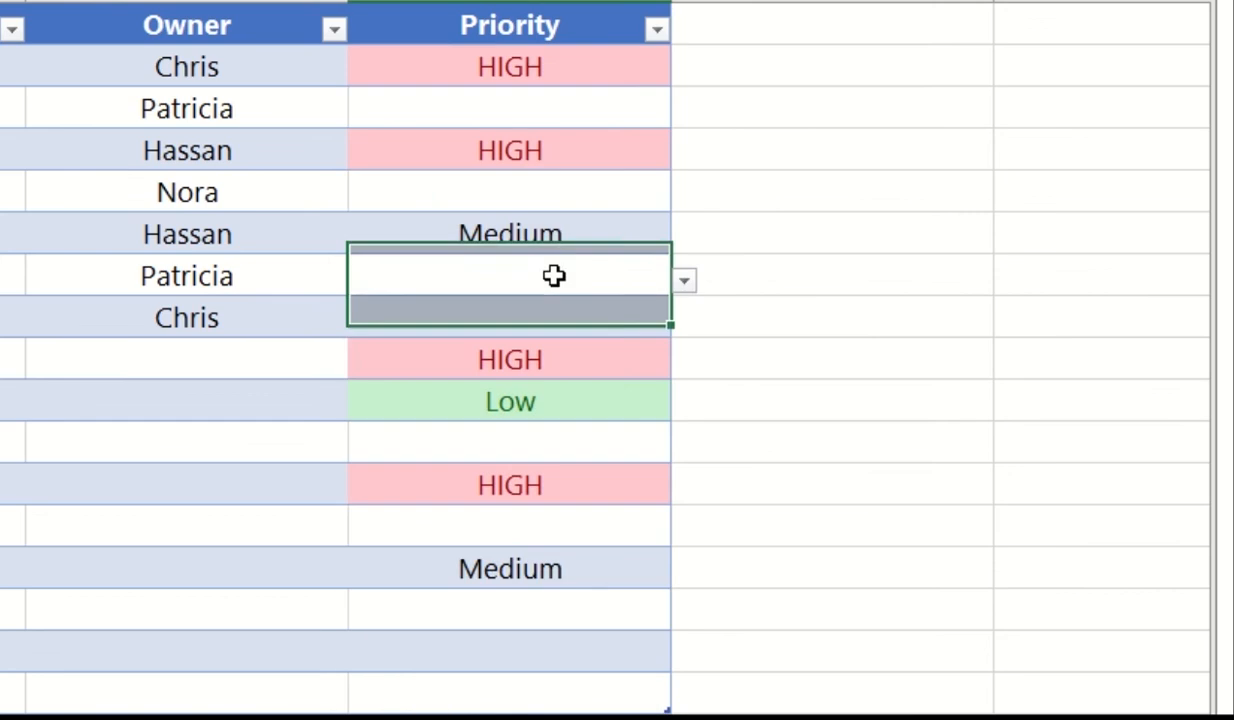
{"action": "left_click", "coordinate": [683, 280]}
{"action": "left_click", "coordinate": [510, 356]}
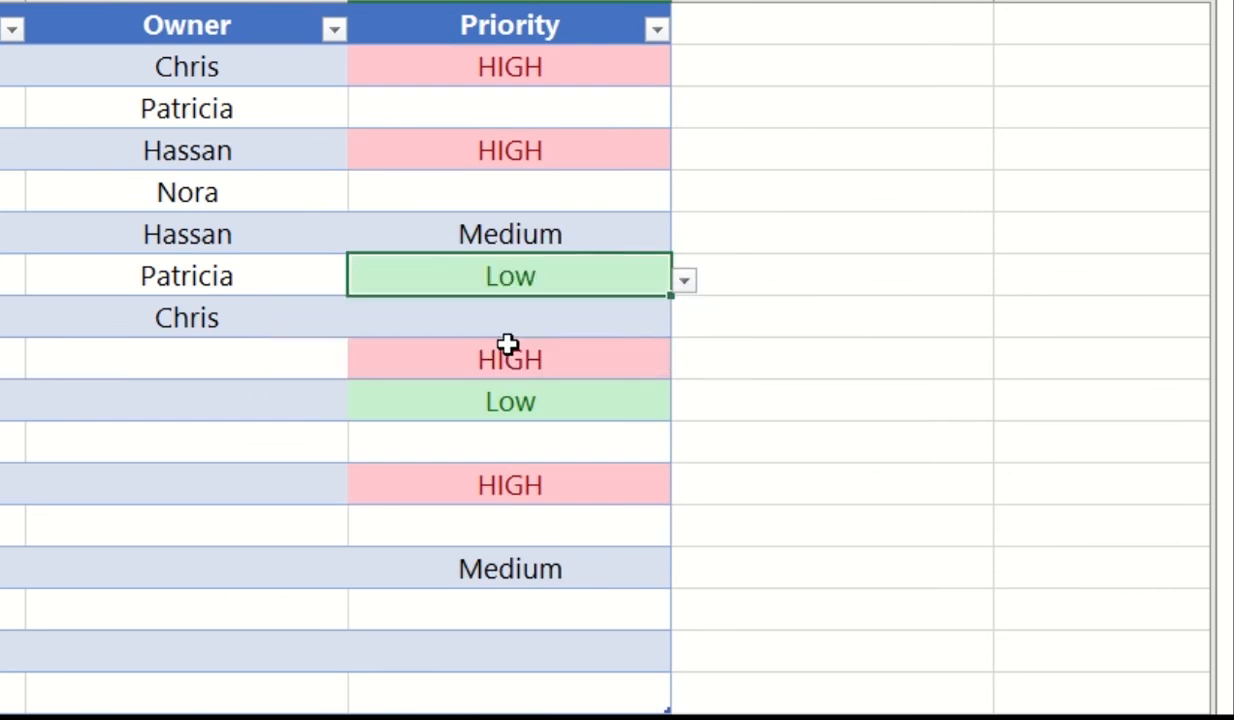
{"action": "left_click", "coordinate": [618, 620]}
{"action": "left_click", "coordinate": [683, 616]}
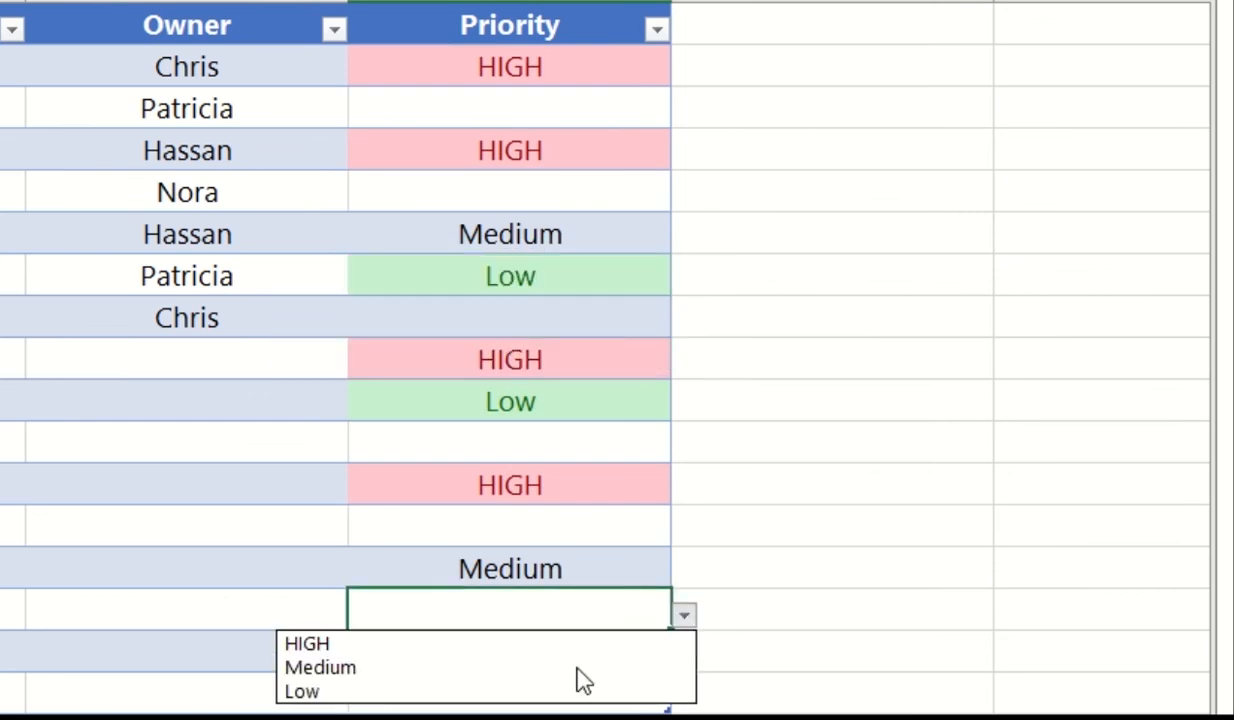
{"action": "left_click", "coordinate": [553, 683]}
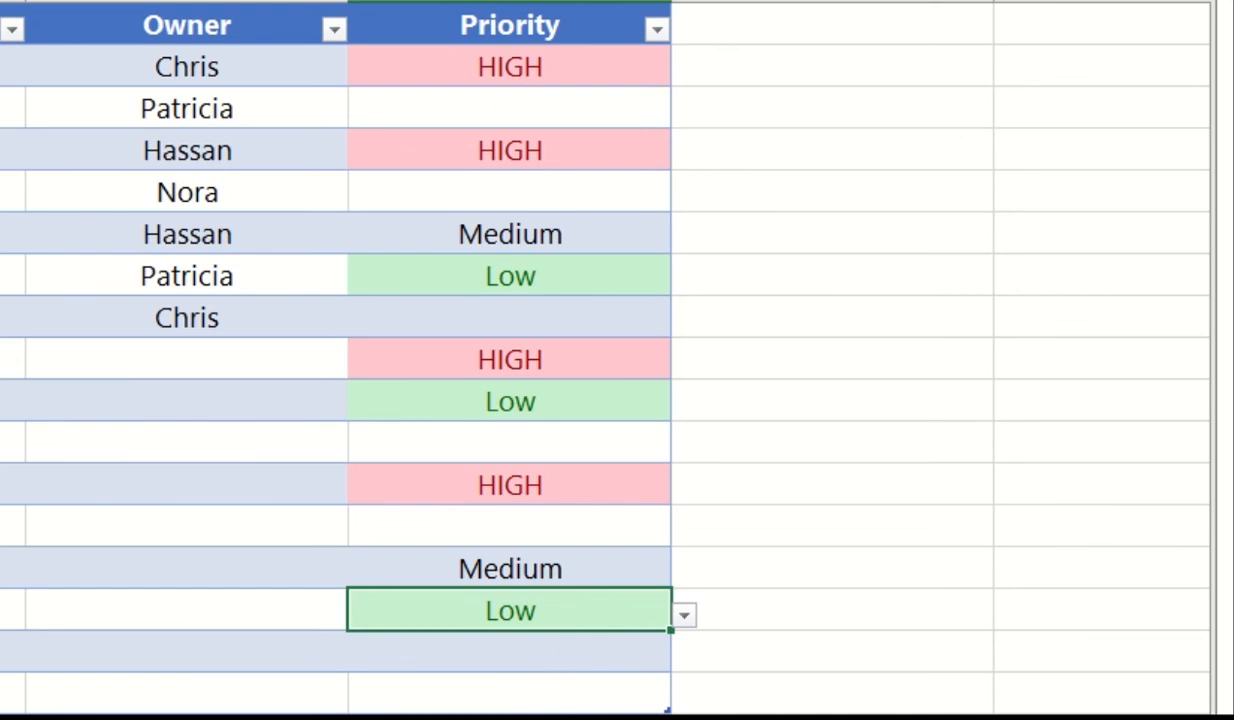
Step: Add an Equal To conditional formatting rule to column D giving Medium a Yellow Fill with Dark Yellow Text
{"action": "left_click", "coordinate": [508, 4]}
{"action": "left_click", "coordinate": [546, 142]}
{"action": "mouse_move", "coordinate": [617, 220]}
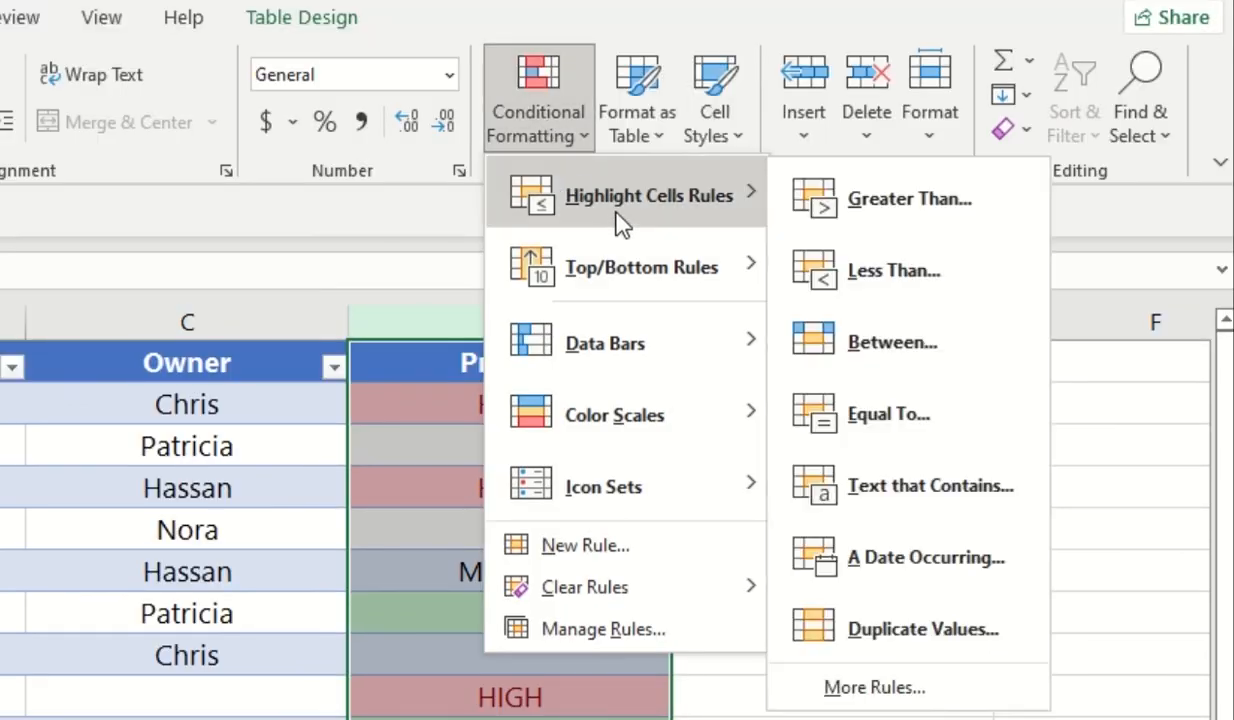
{"action": "left_click", "coordinate": [890, 413]}
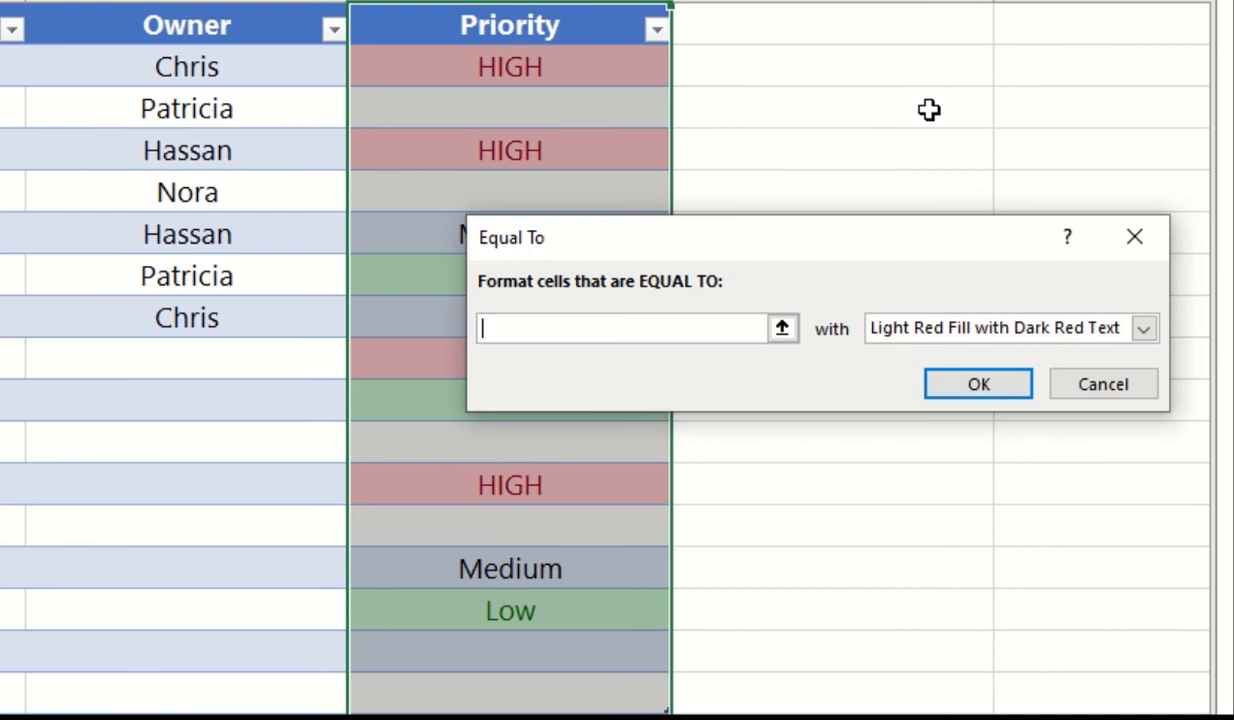
{"action": "type", "text": "Medium"}
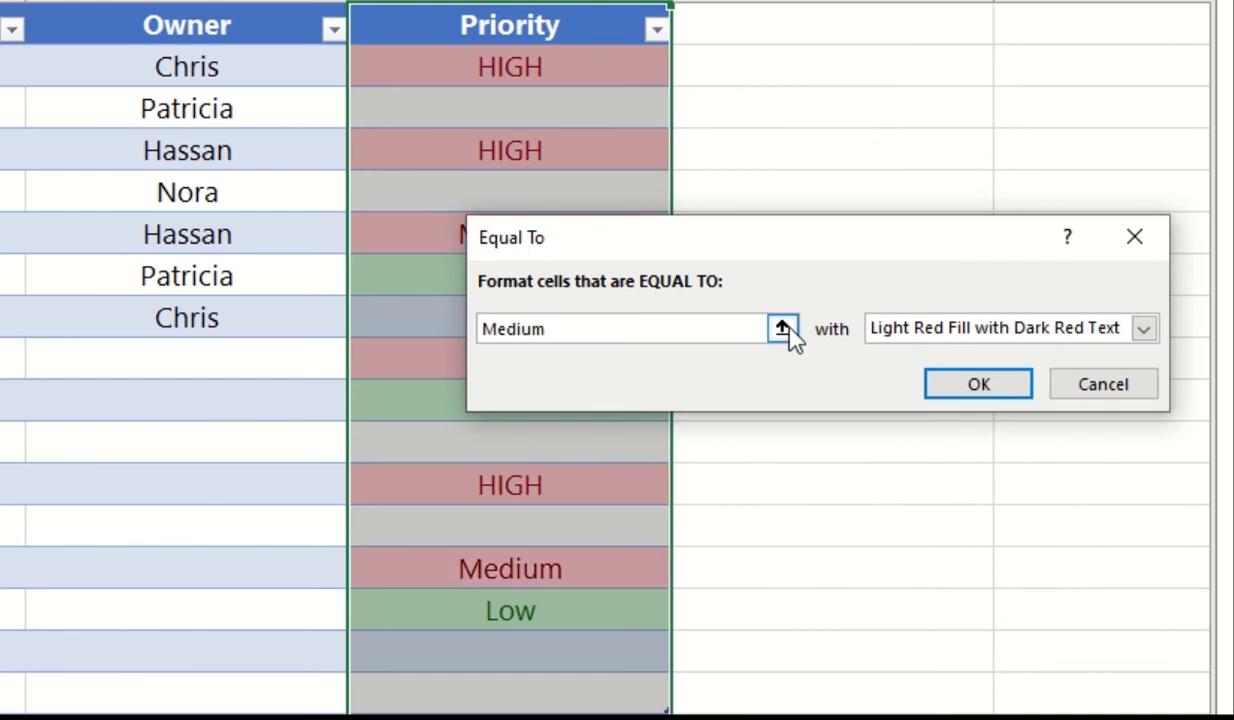
{"action": "left_click", "coordinate": [1144, 330]}
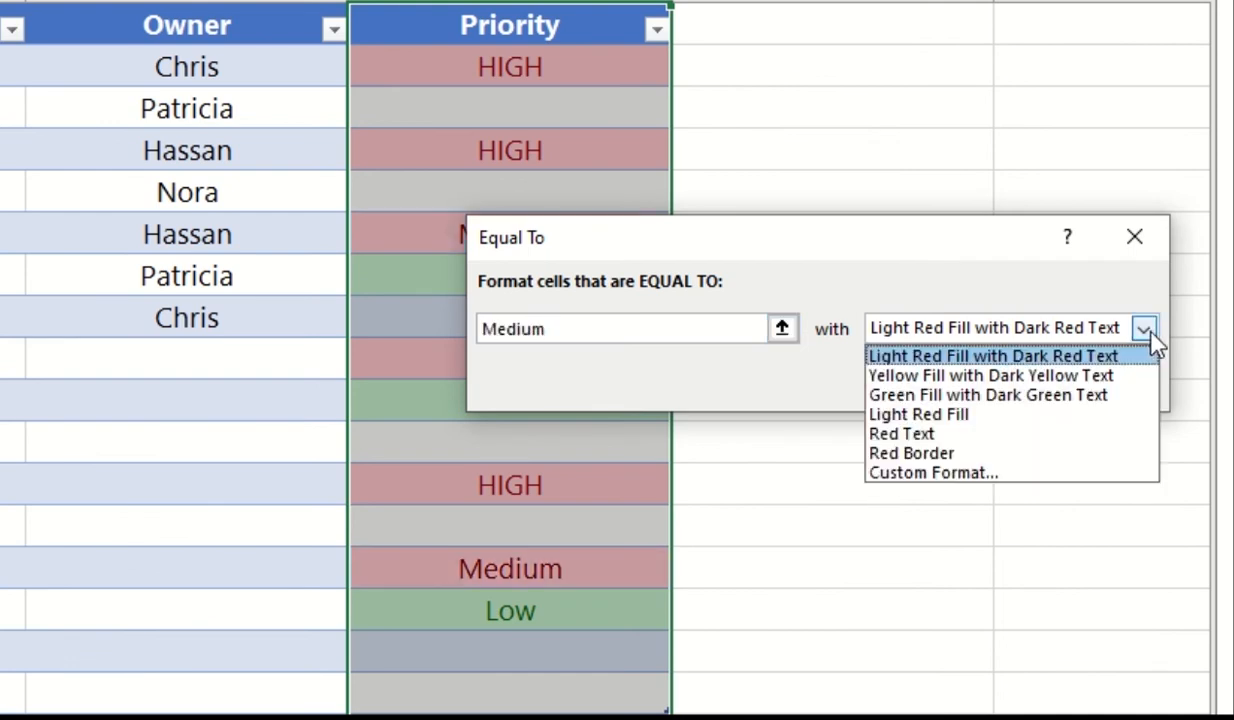
{"action": "left_click", "coordinate": [1080, 378]}
{"action": "left_click", "coordinate": [982, 385]}
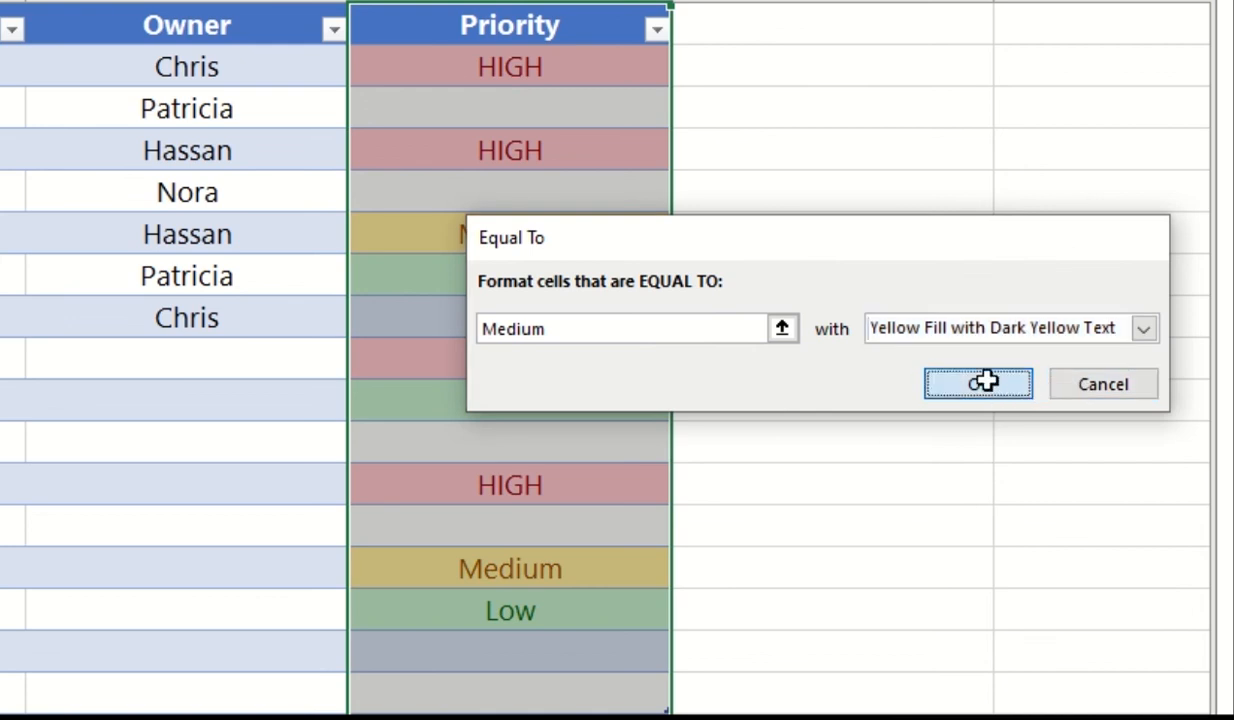
{"action": "left_click", "coordinate": [505, 195]}
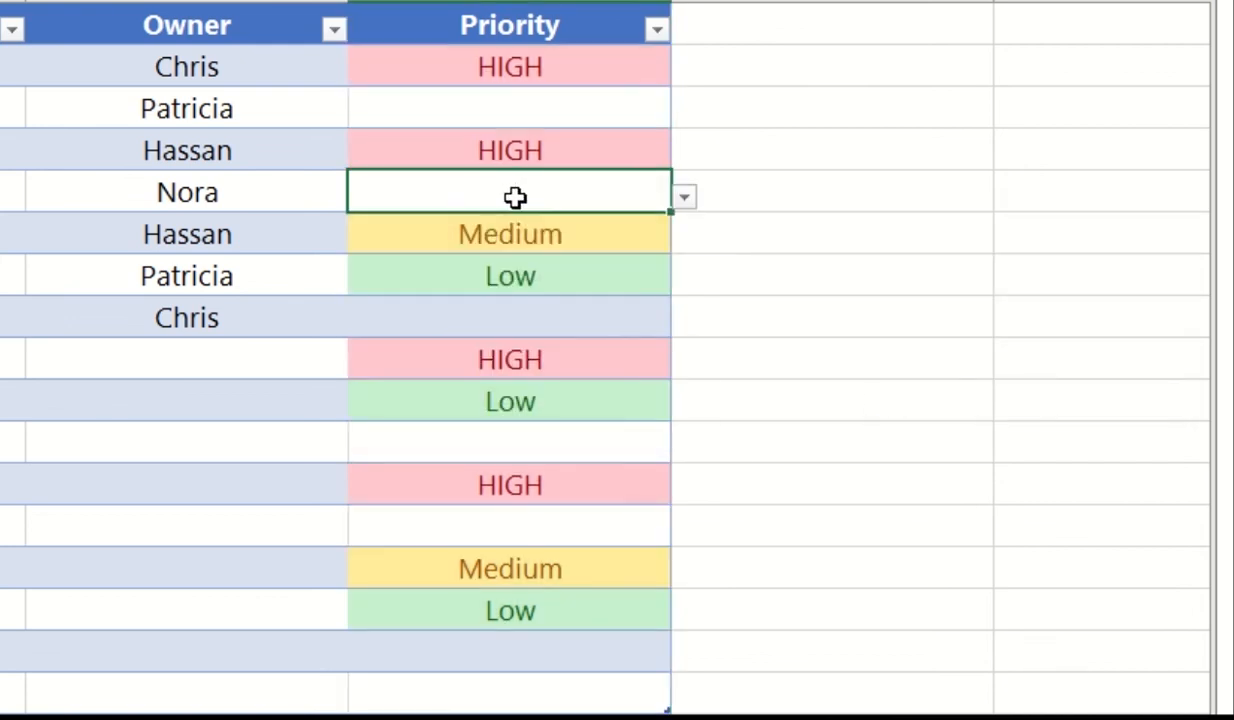